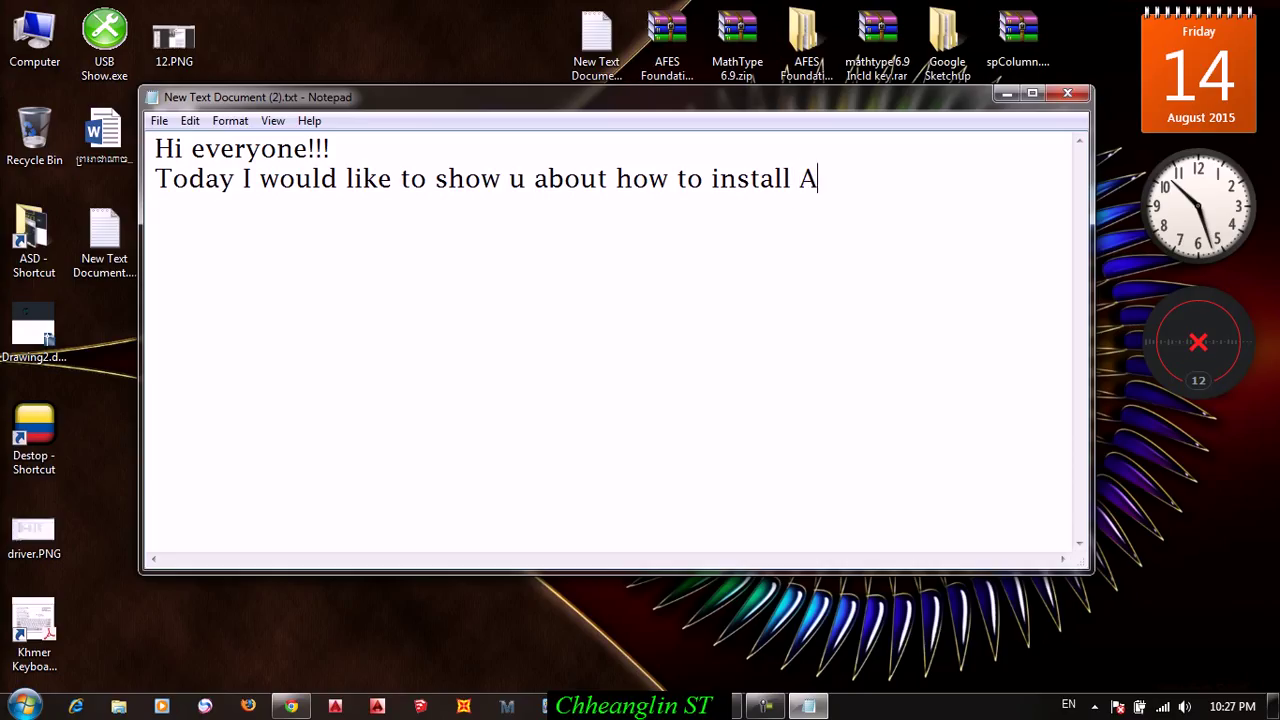
# Step: Complete the introductory line in the note with "Adobe Photoshop full", start a new line, and minimize the note
pyautogui.write('obe Photoshop')
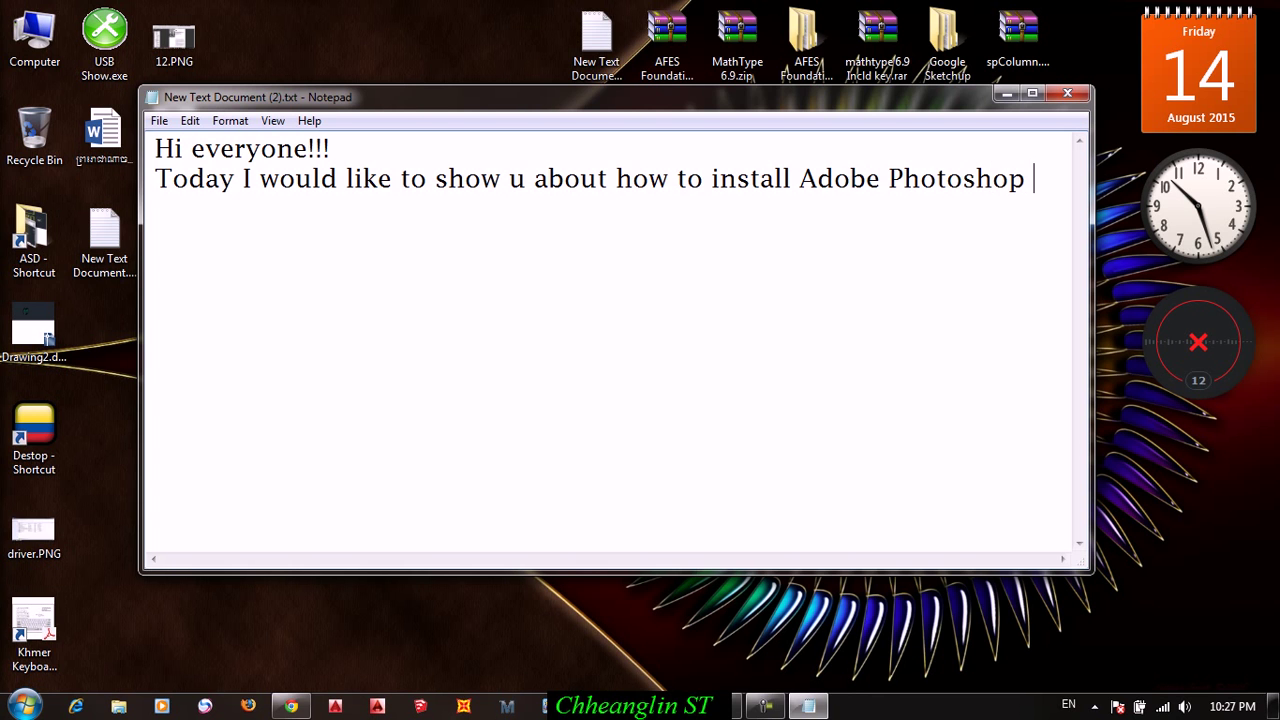
pyautogui.write('ll')
pyautogui.press('Return')
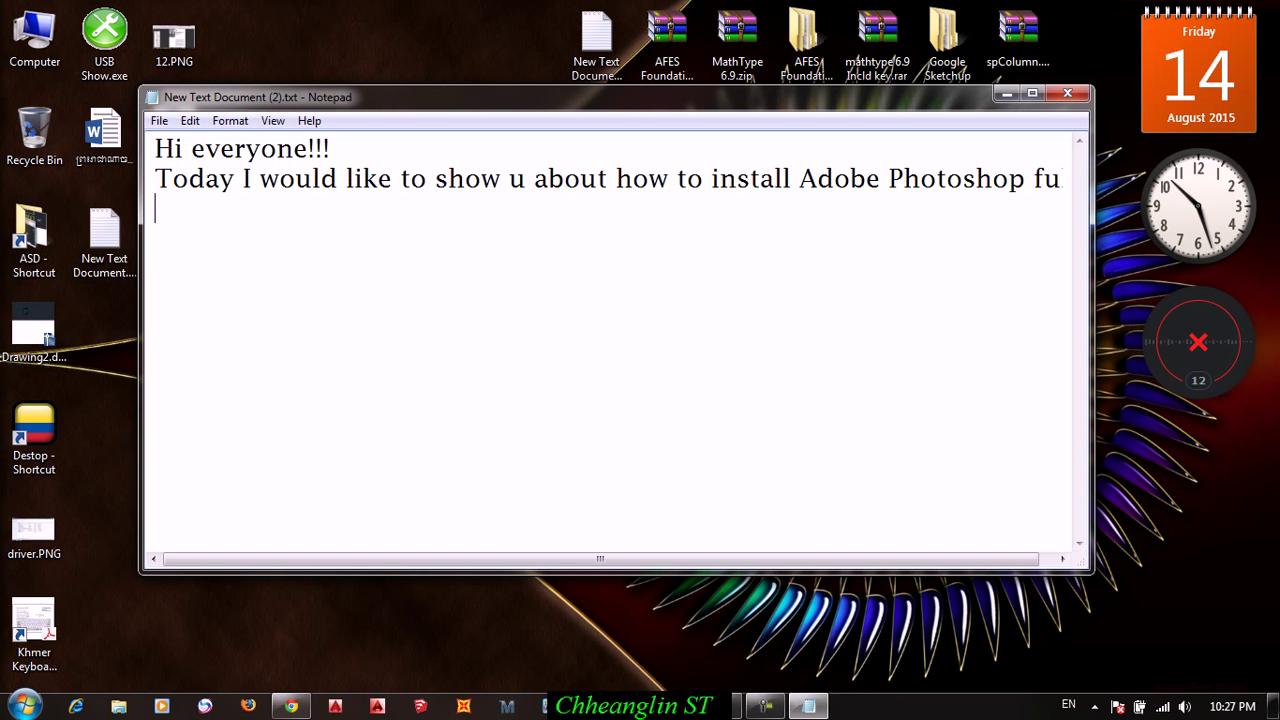
pyautogui.click(1006, 93)
pyautogui.rightClick(640, 190)
pyautogui.click(695, 237)
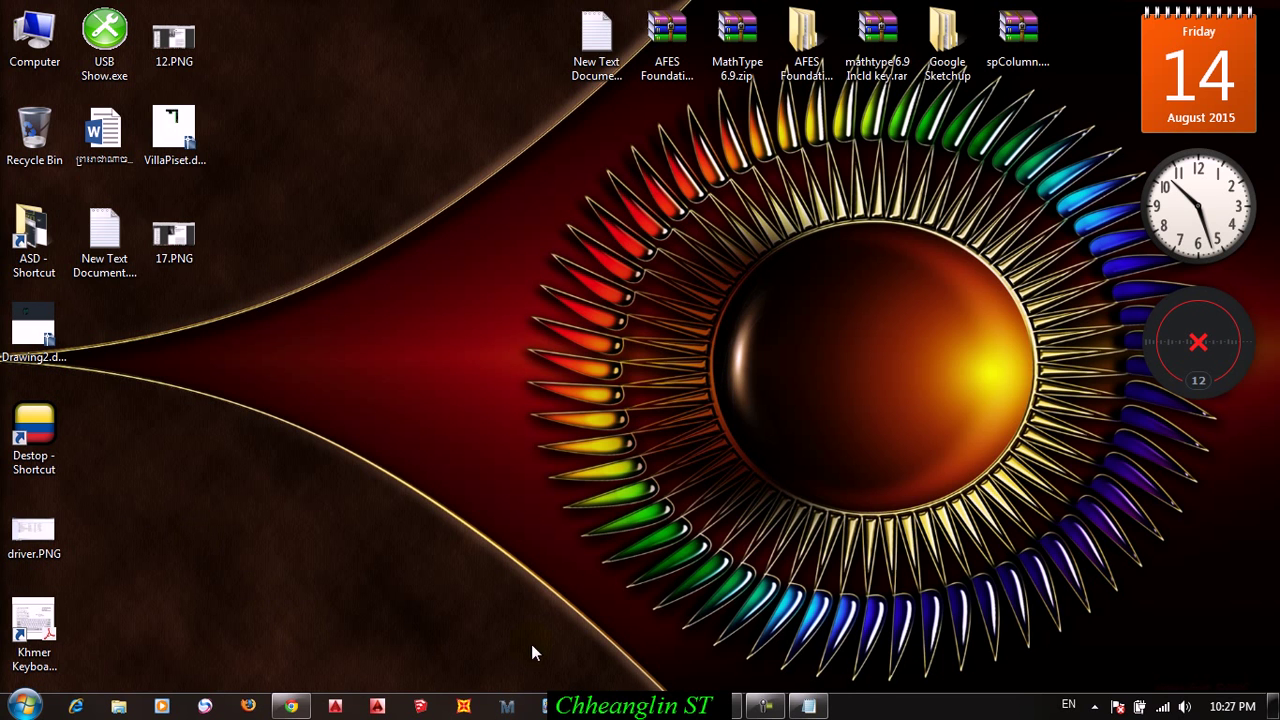
# Step: Open the Adobe CC 2014 folder inside the Adobe Photoshop CC 2014 (64 bit) folder on drive D
pyautogui.click(608, 598)
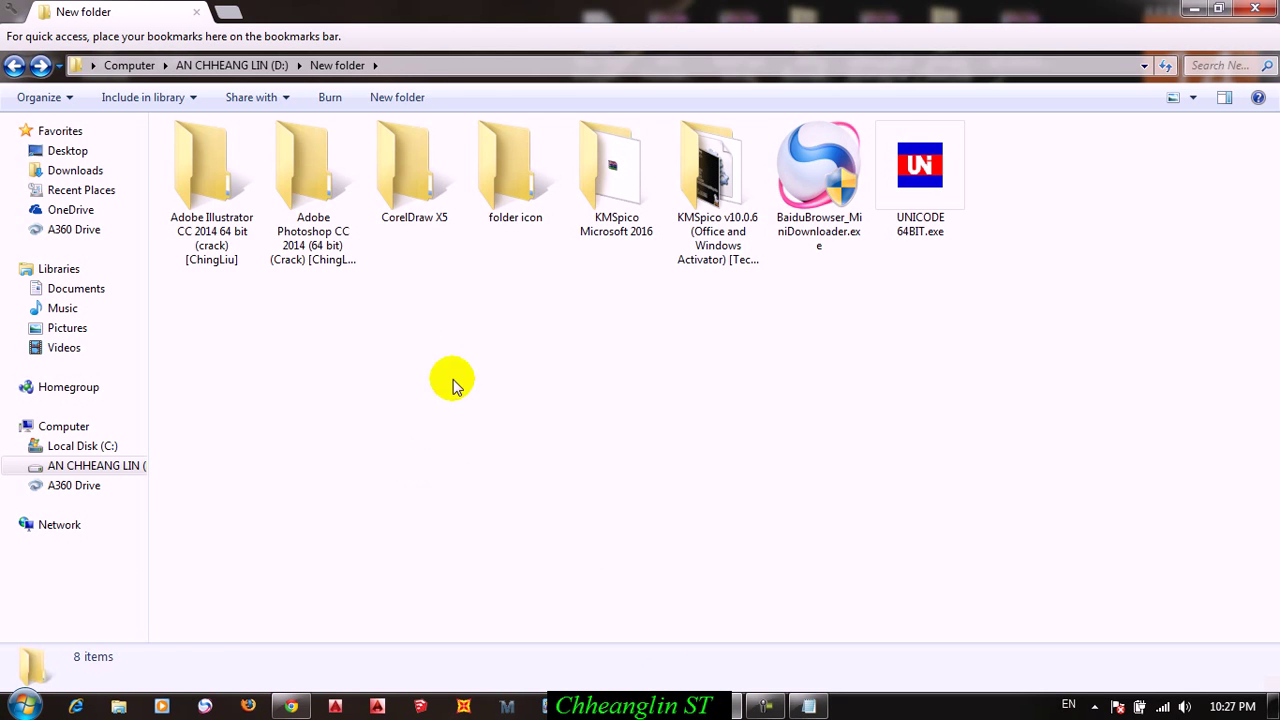
pyautogui.click(285, 216)
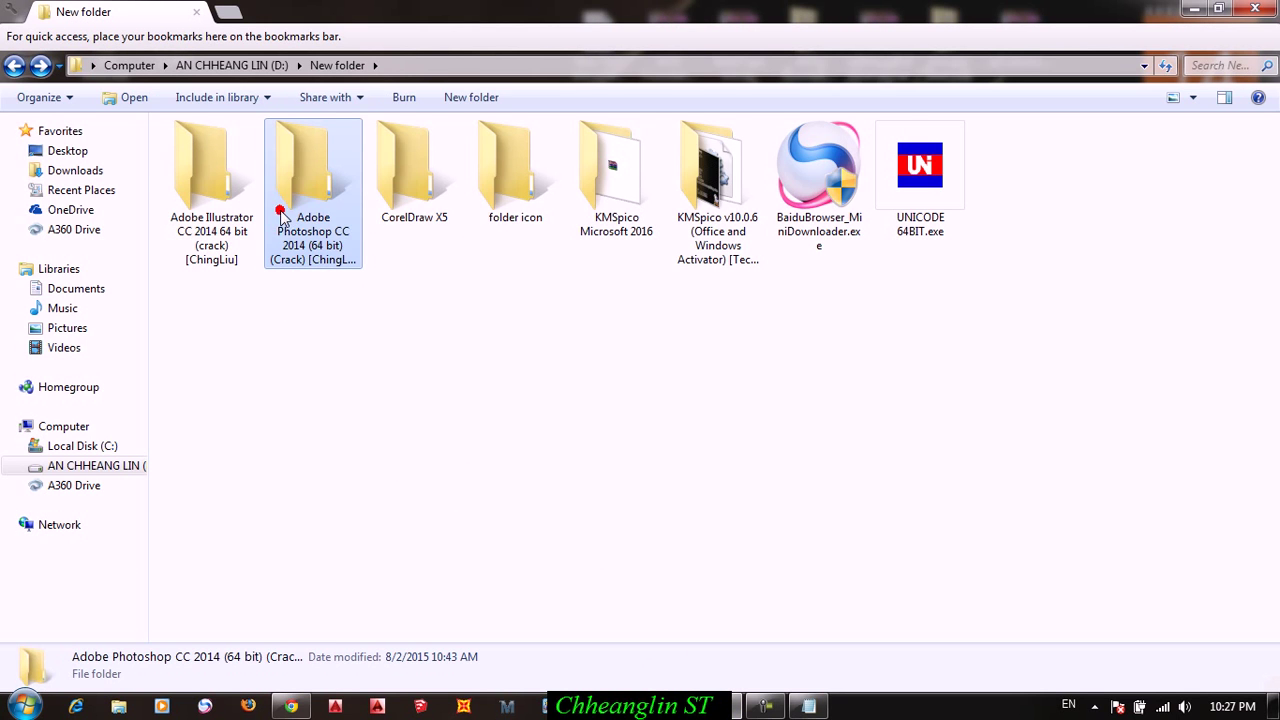
pyautogui.doubleClick(308, 220)
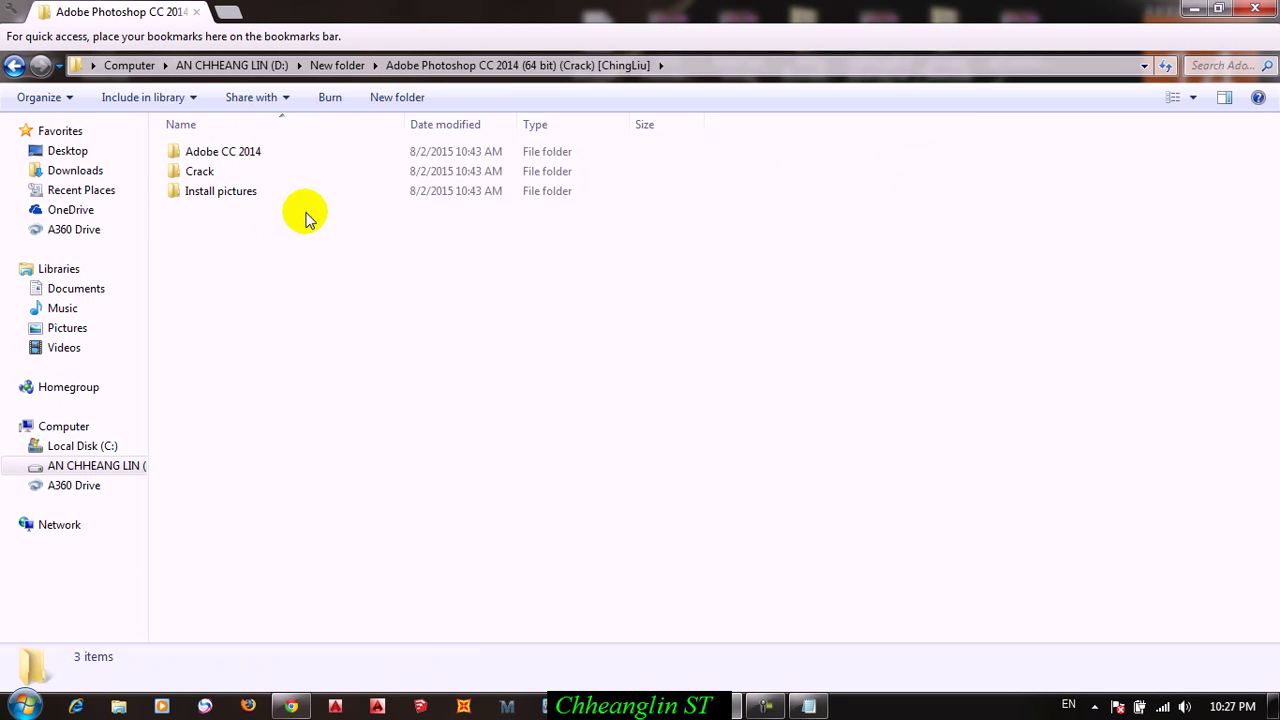
pyautogui.click(268, 160)
pyautogui.doubleClick(267, 158)
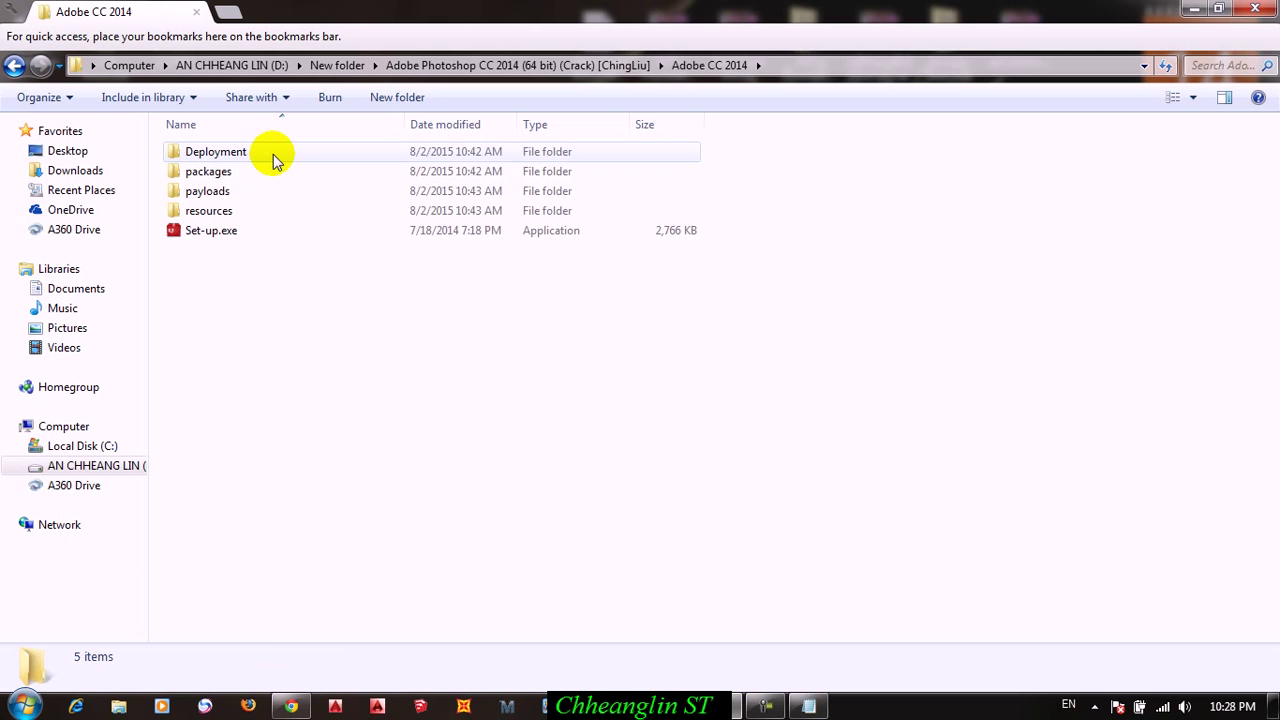
# Step: Run Set-up.exe from the Adobe CC 2014 folder and minimize the folder window
pyautogui.doubleClick(317, 233)
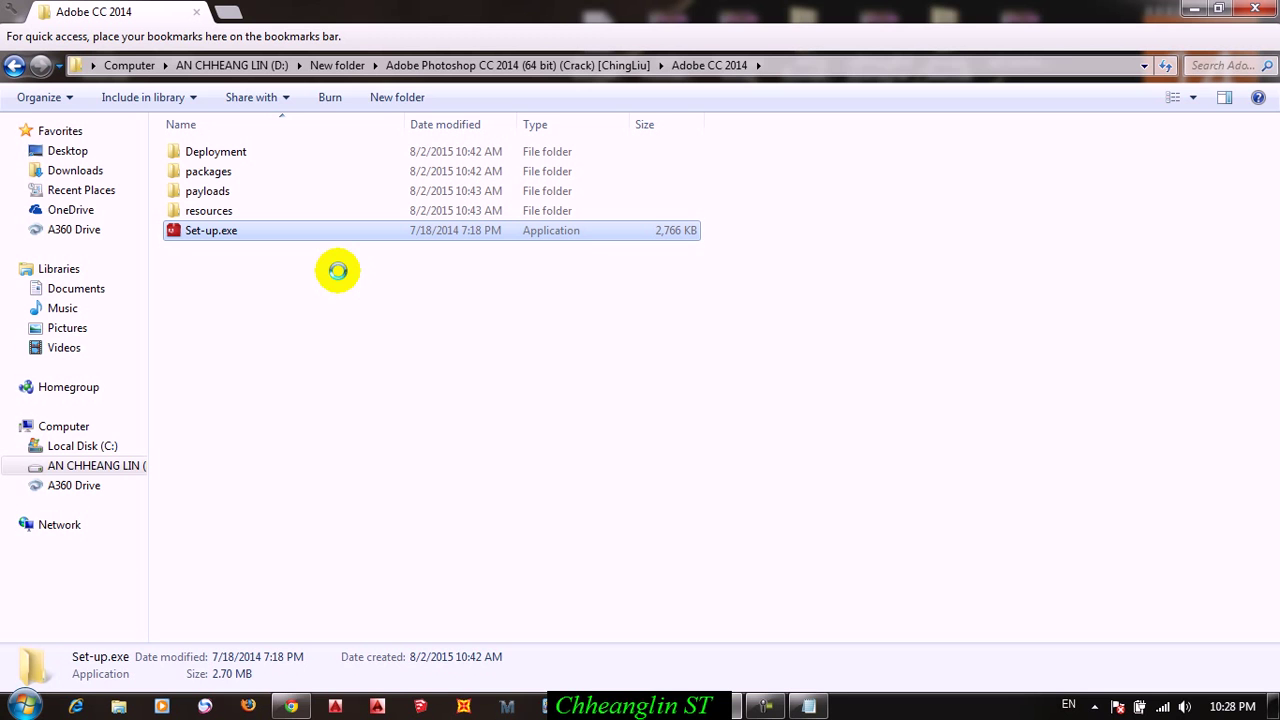
pyautogui.rightClick(338, 270)
pyautogui.click(362, 286)
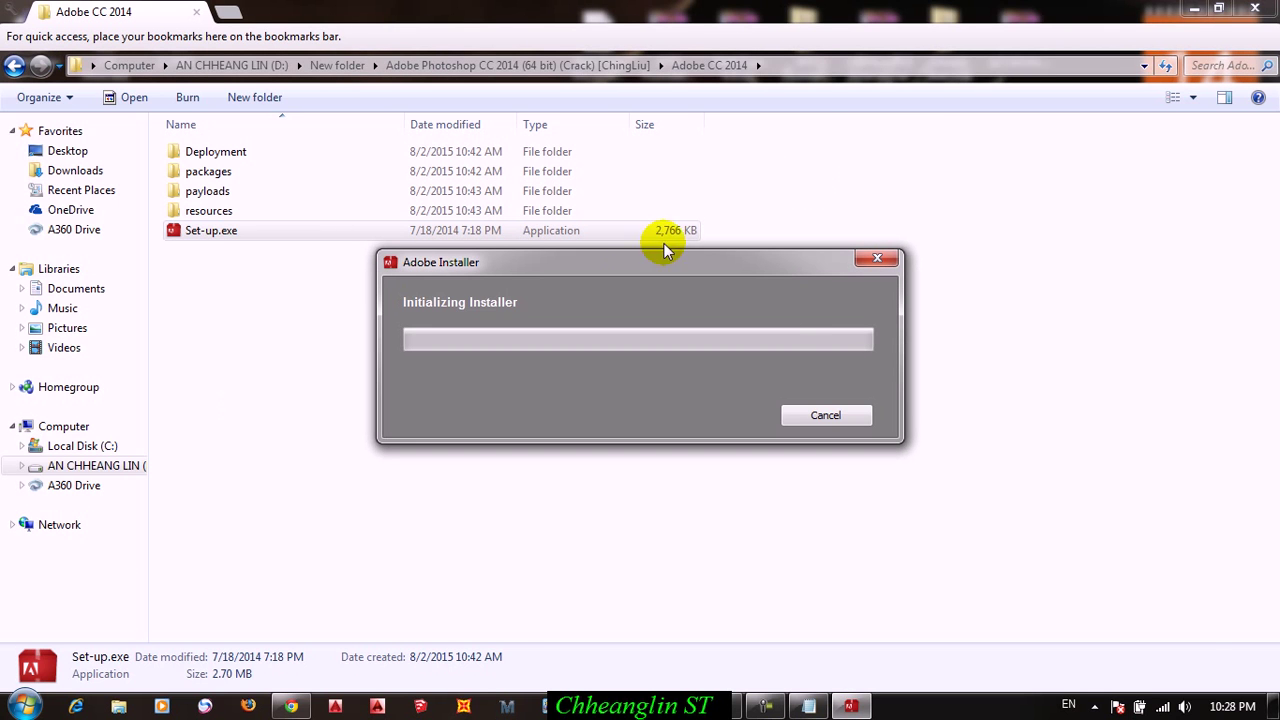
pyautogui.click(1193, 9)
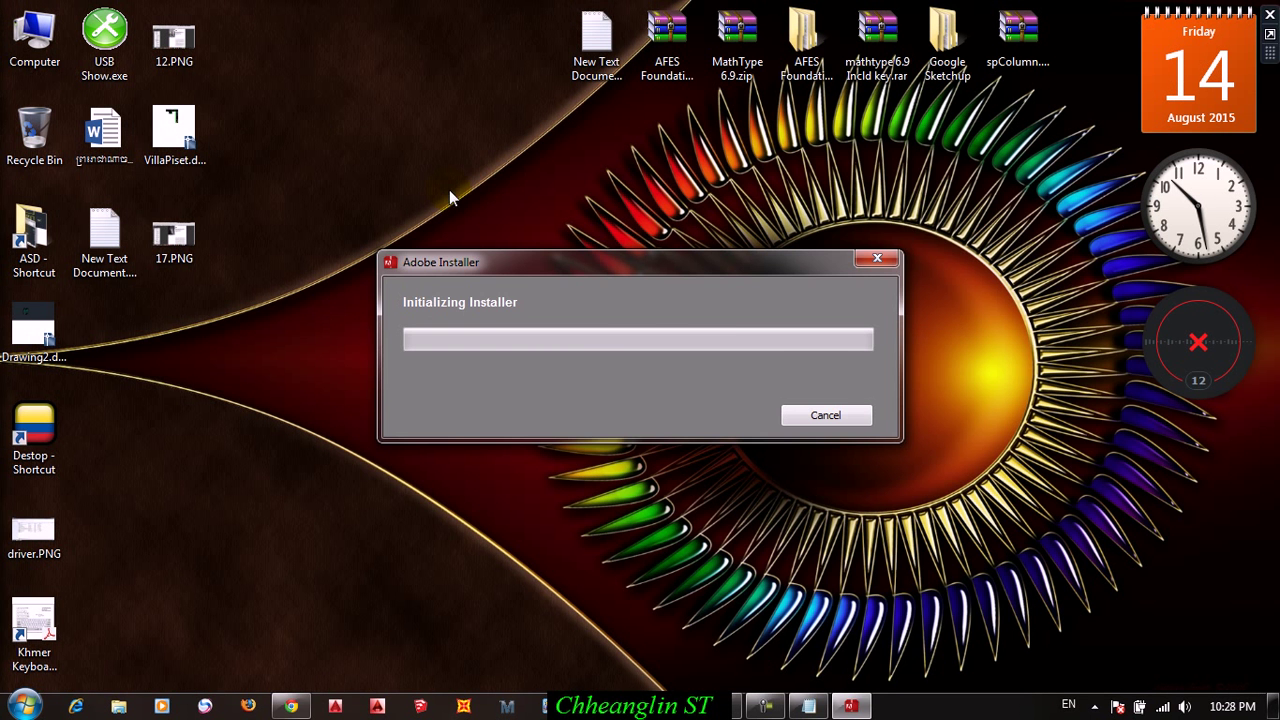
pyautogui.rightClick(328, 105)
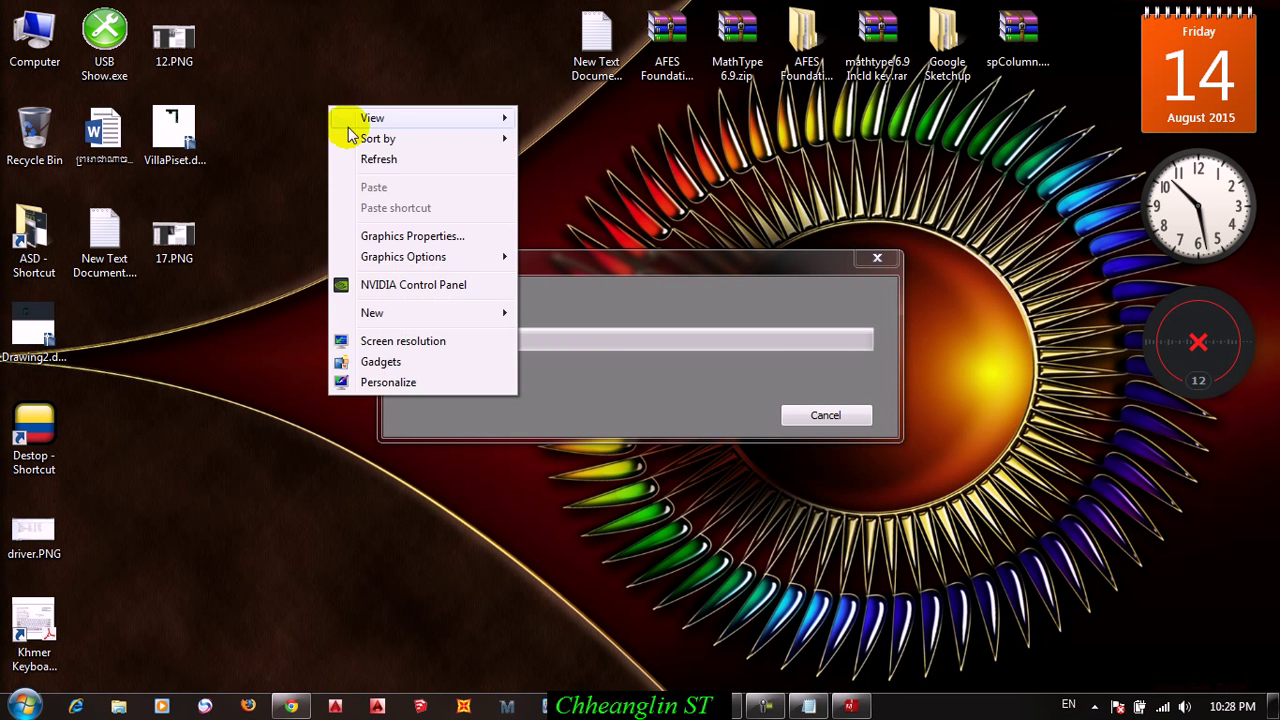
pyautogui.click(402, 160)
pyautogui.rightClick(358, 79)
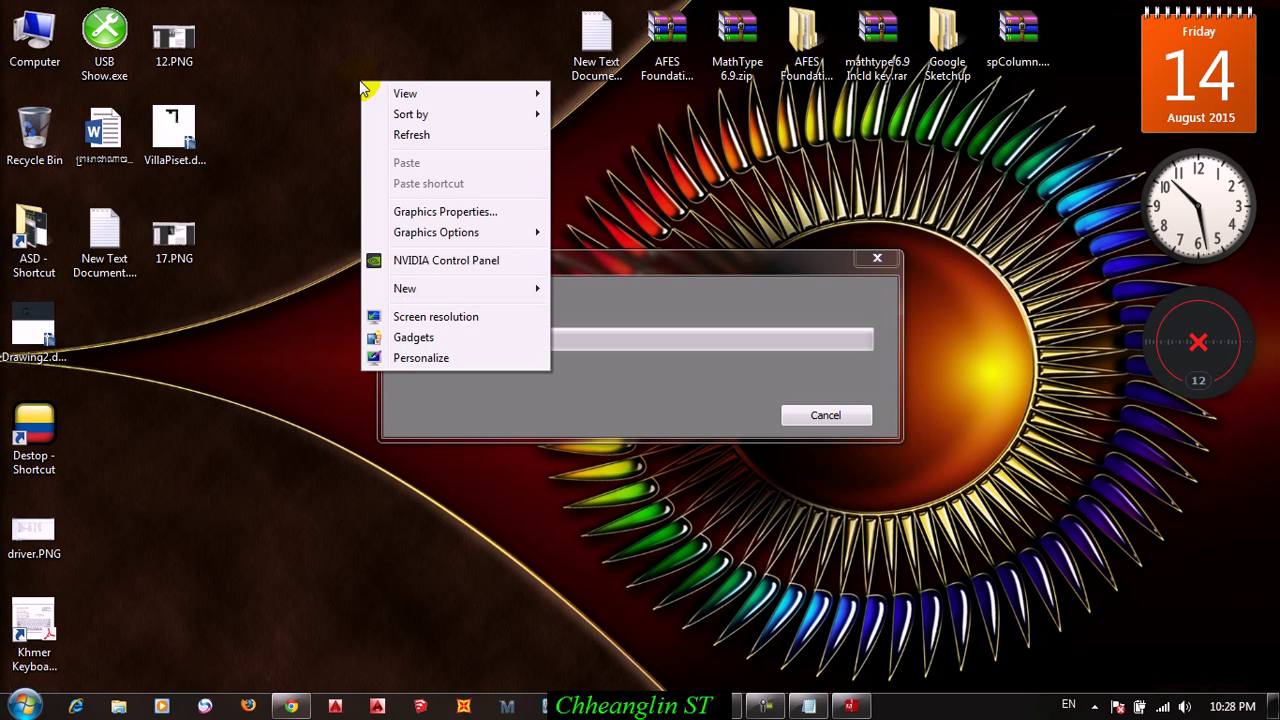
pyautogui.click(462, 140)
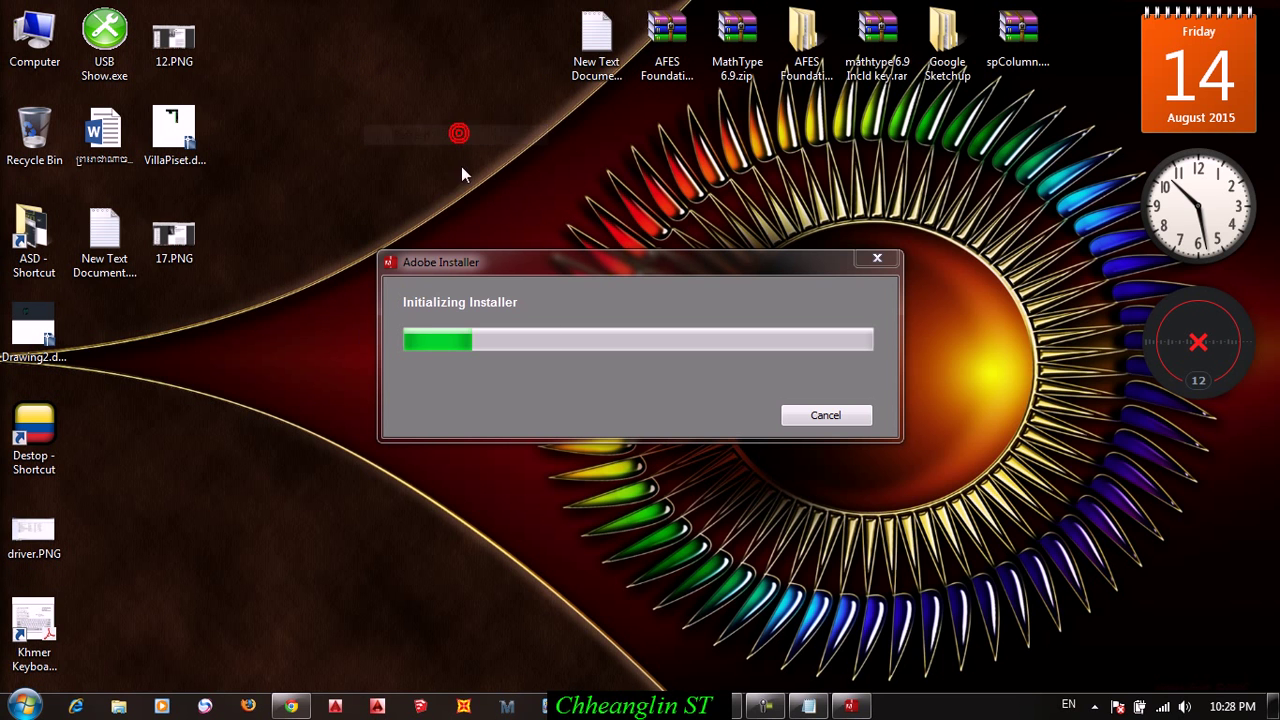
pyautogui.rightClick(897, 159)
pyautogui.click(965, 210)
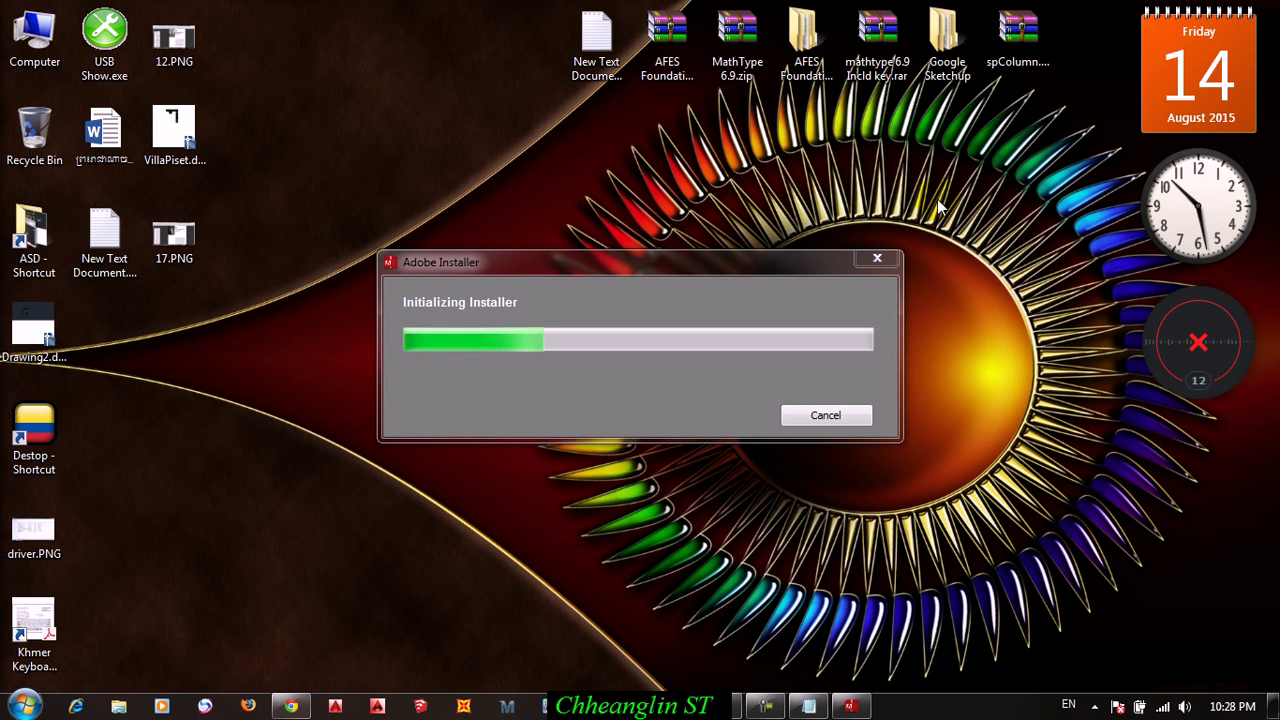
pyautogui.click(790, 260)
pyautogui.moveTo(790, 257); pyautogui.dragTo(767, 243)
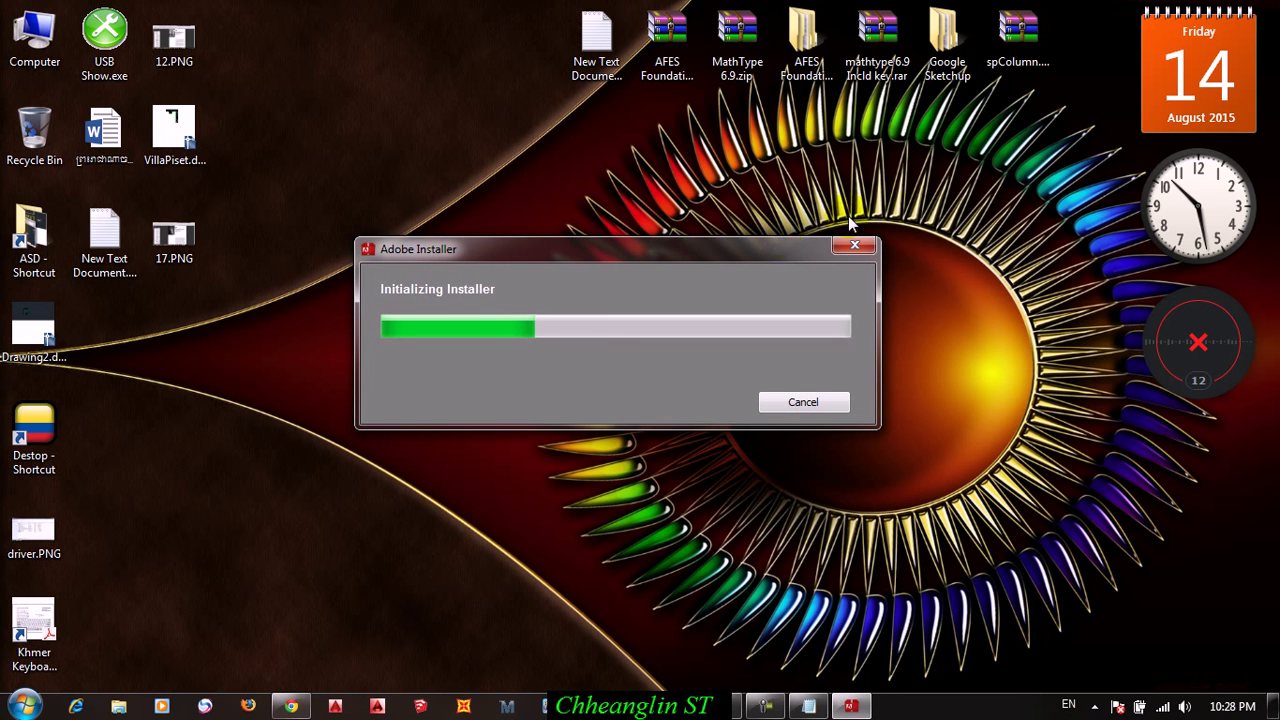
pyautogui.rightClick(950, 155)
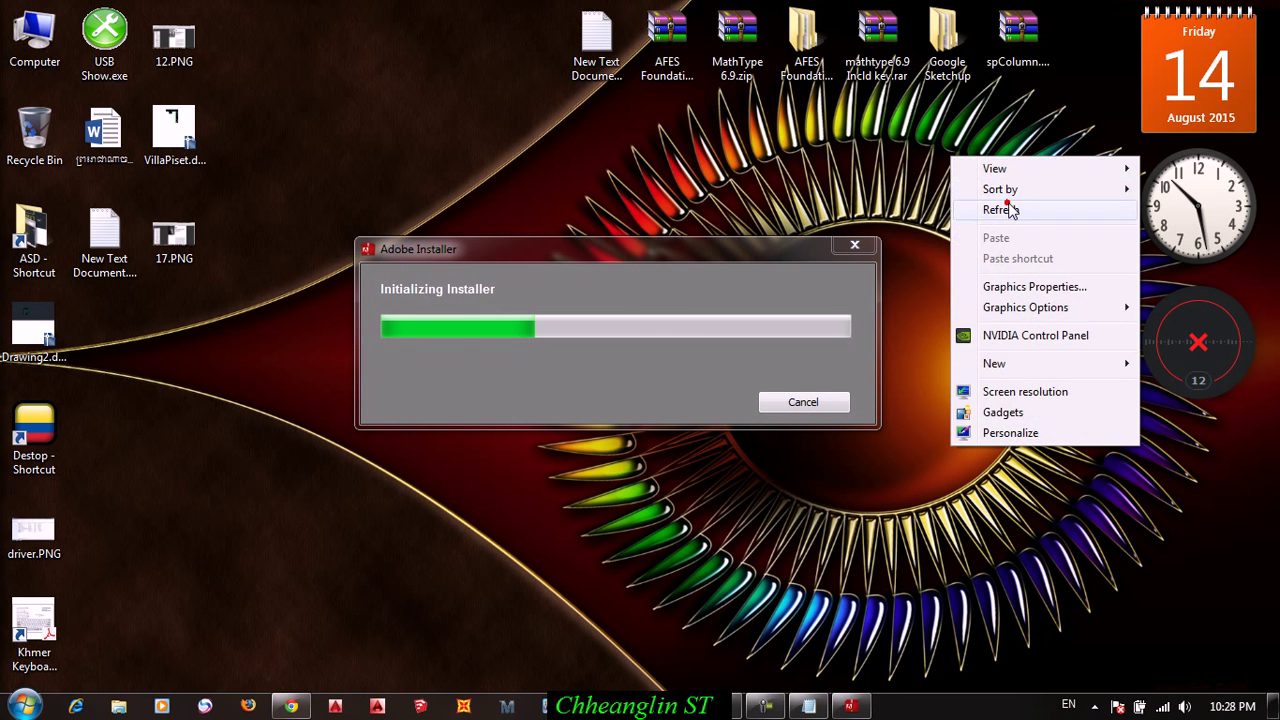
pyautogui.click(1005, 210)
pyautogui.rightClick(944, 170)
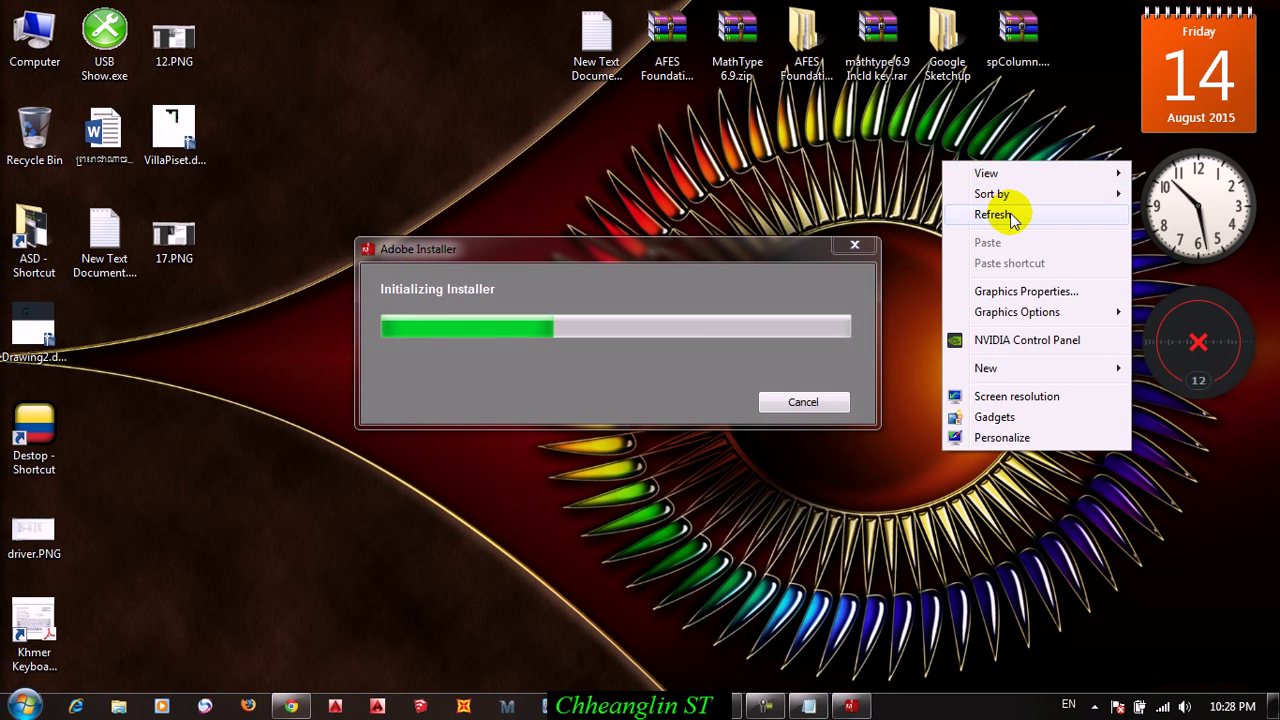
pyautogui.click(1008, 208)
pyautogui.rightClick(931, 152)
pyautogui.click(993, 202)
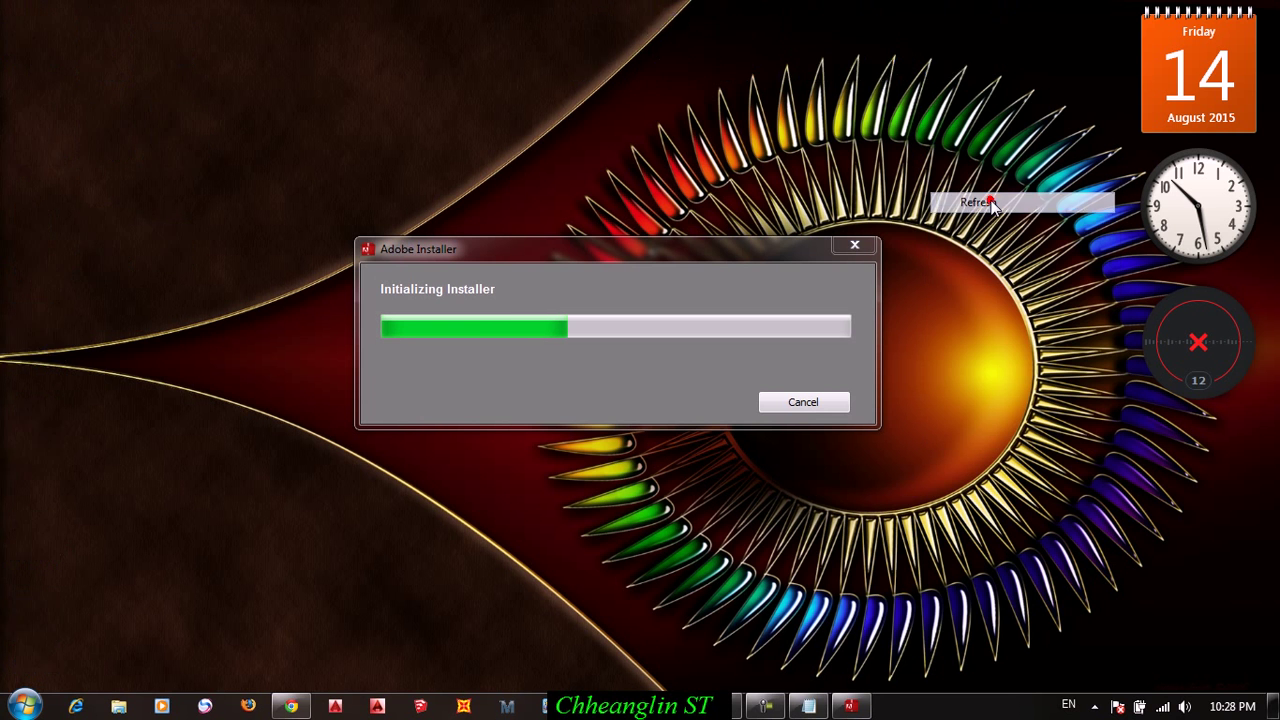
pyautogui.rightClick(903, 146)
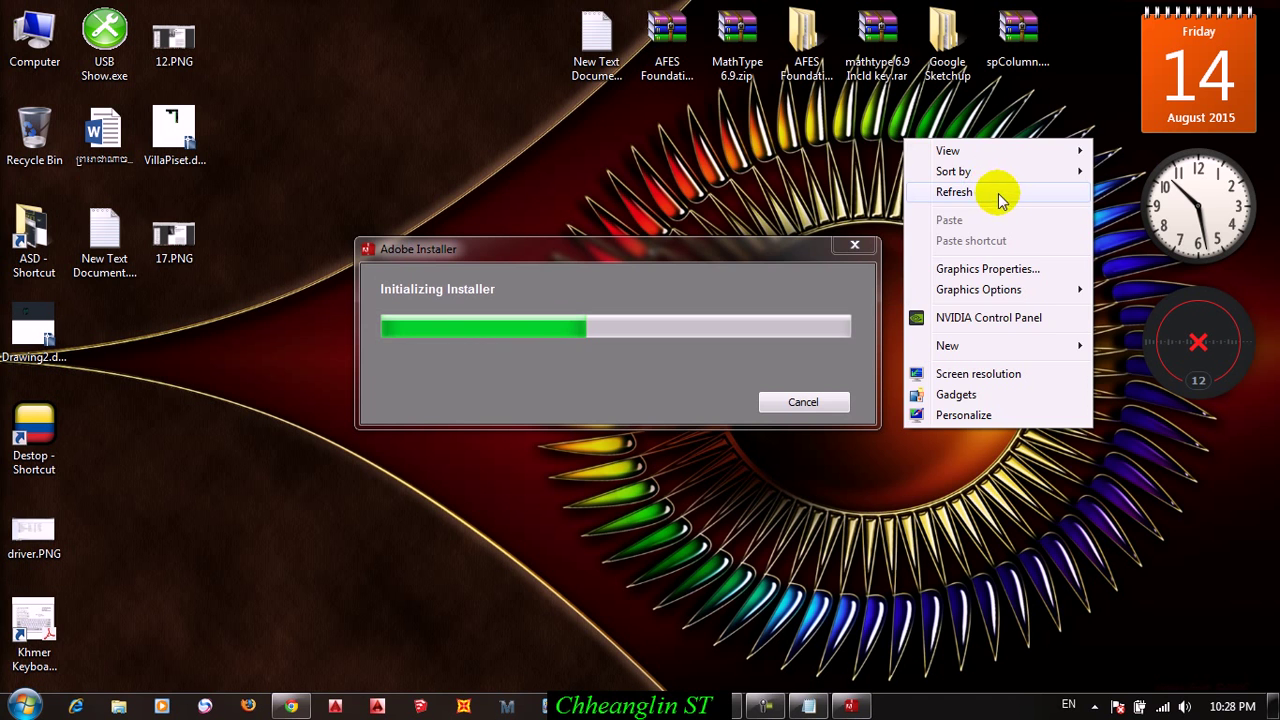
pyautogui.click(995, 194)
pyautogui.rightClick(935, 138)
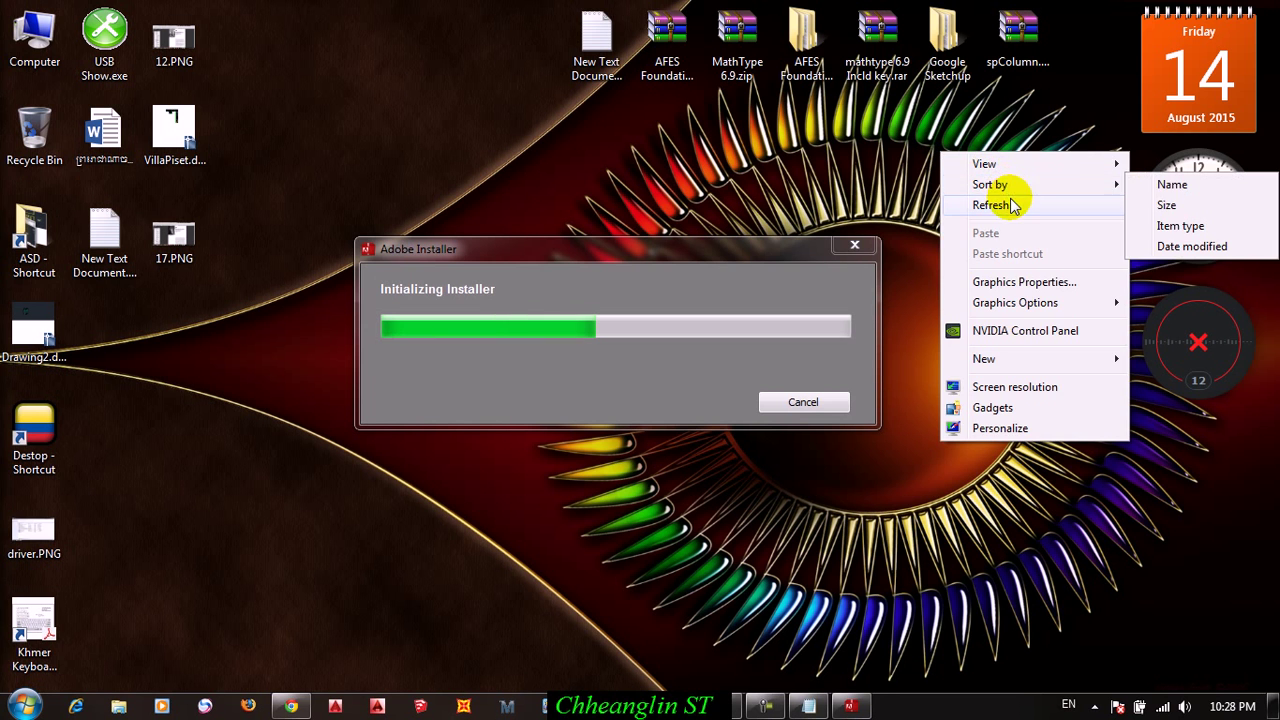
pyautogui.click(1010, 204)
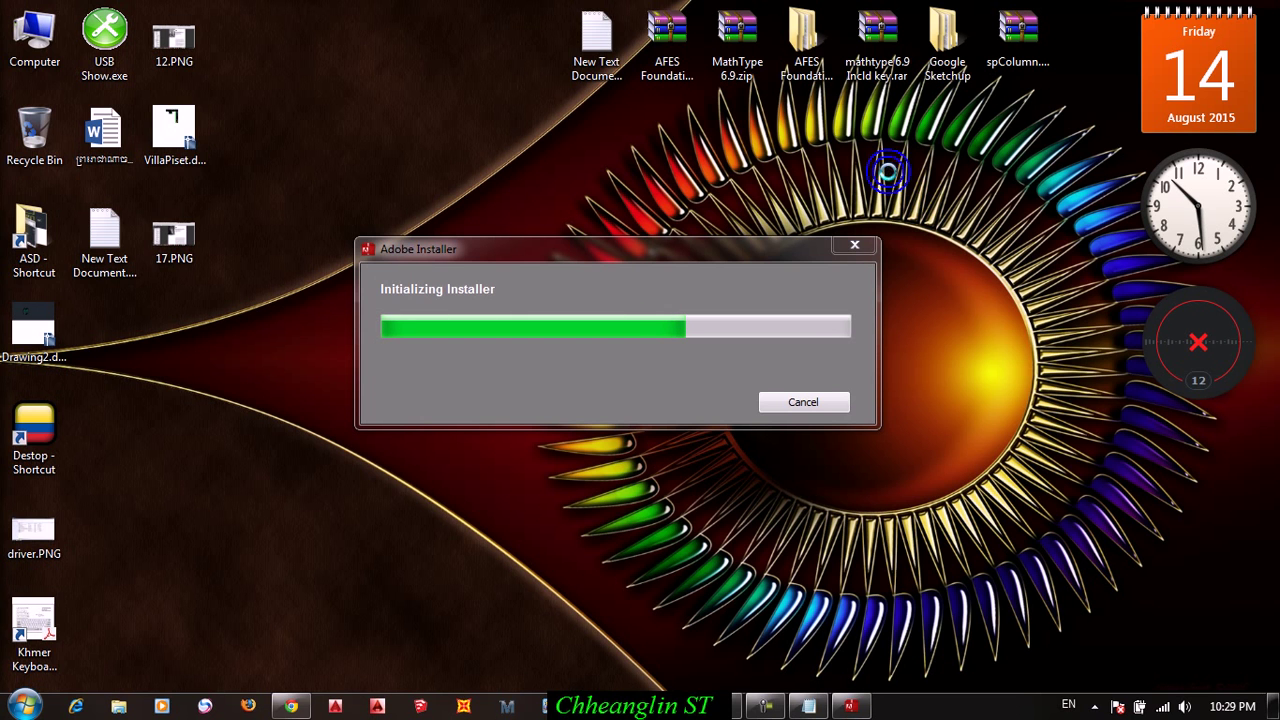
pyautogui.rightClick(887, 172)
pyautogui.click(948, 228)
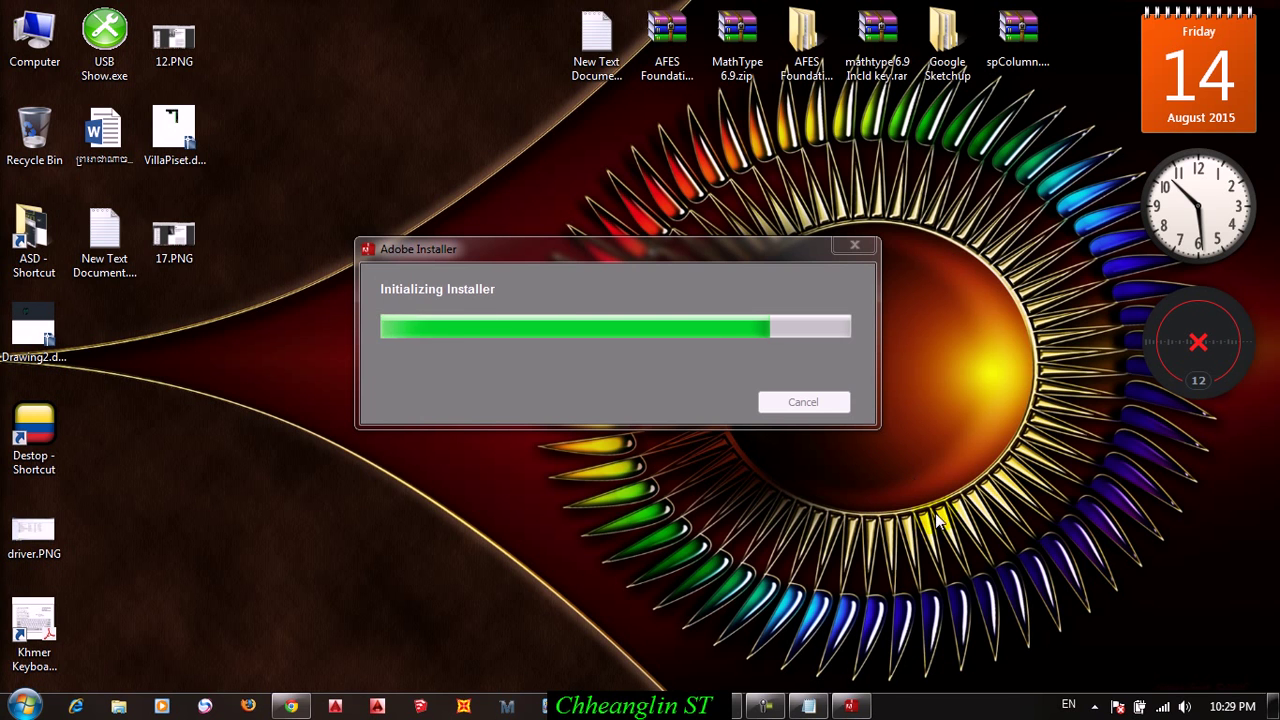
pyautogui.rightClick(955, 567)
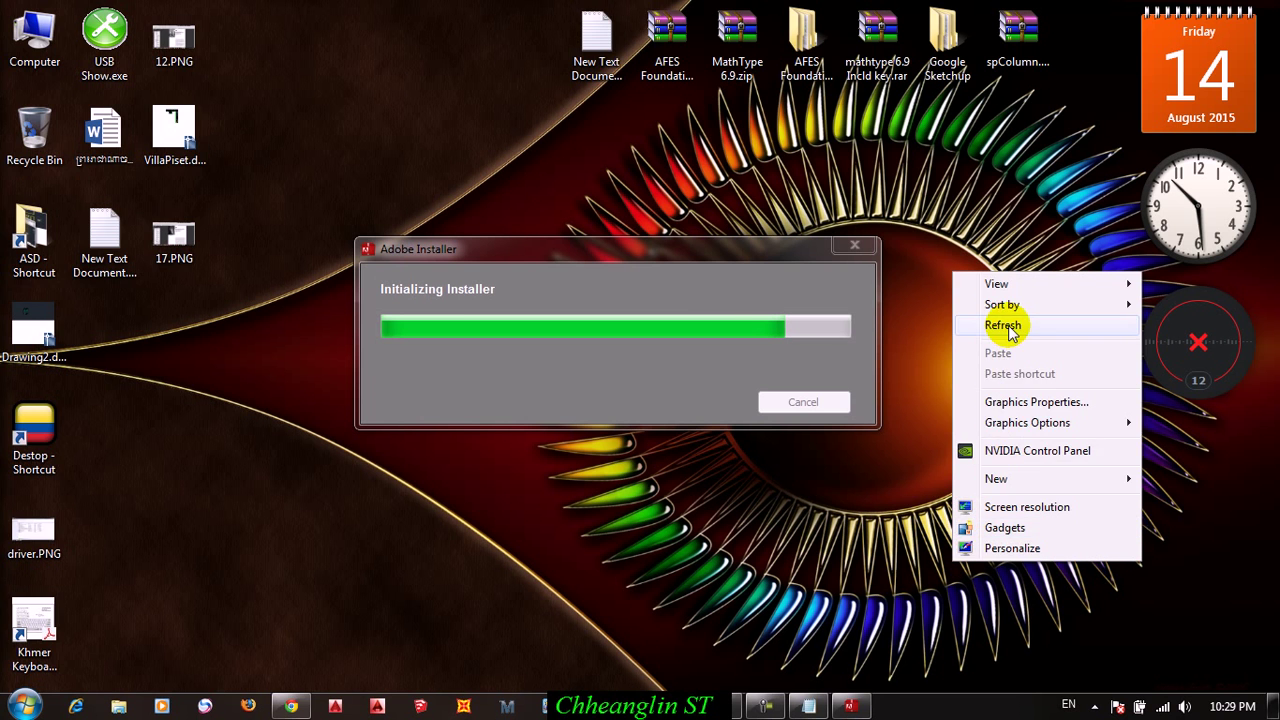
pyautogui.click(1005, 325)
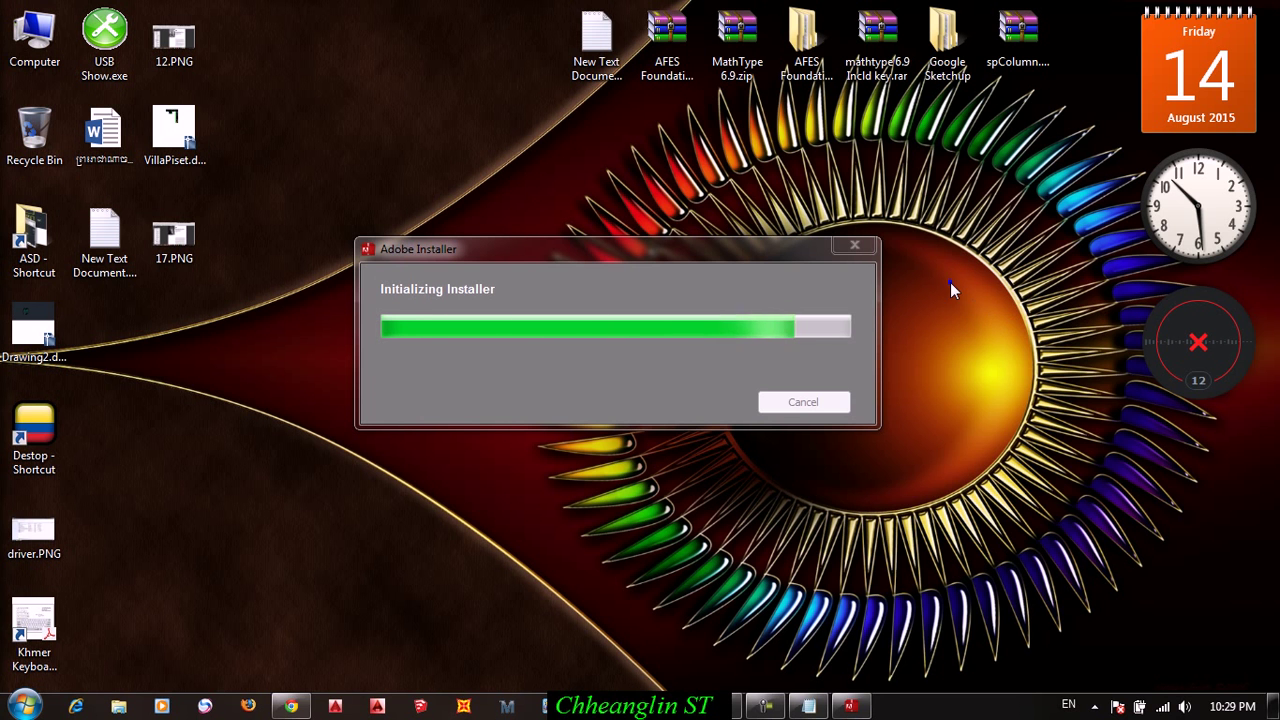
pyautogui.rightClick(951, 284)
pyautogui.click(1010, 334)
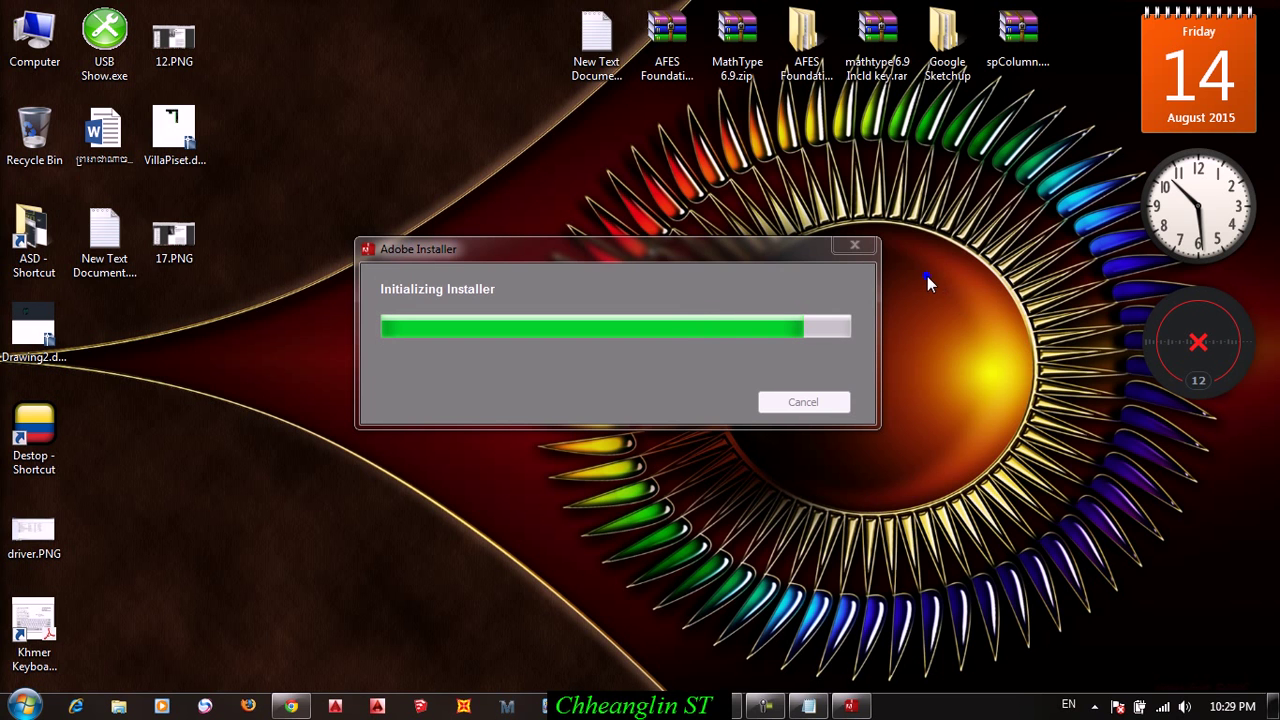
pyautogui.rightClick(927, 276)
pyautogui.click(976, 330)
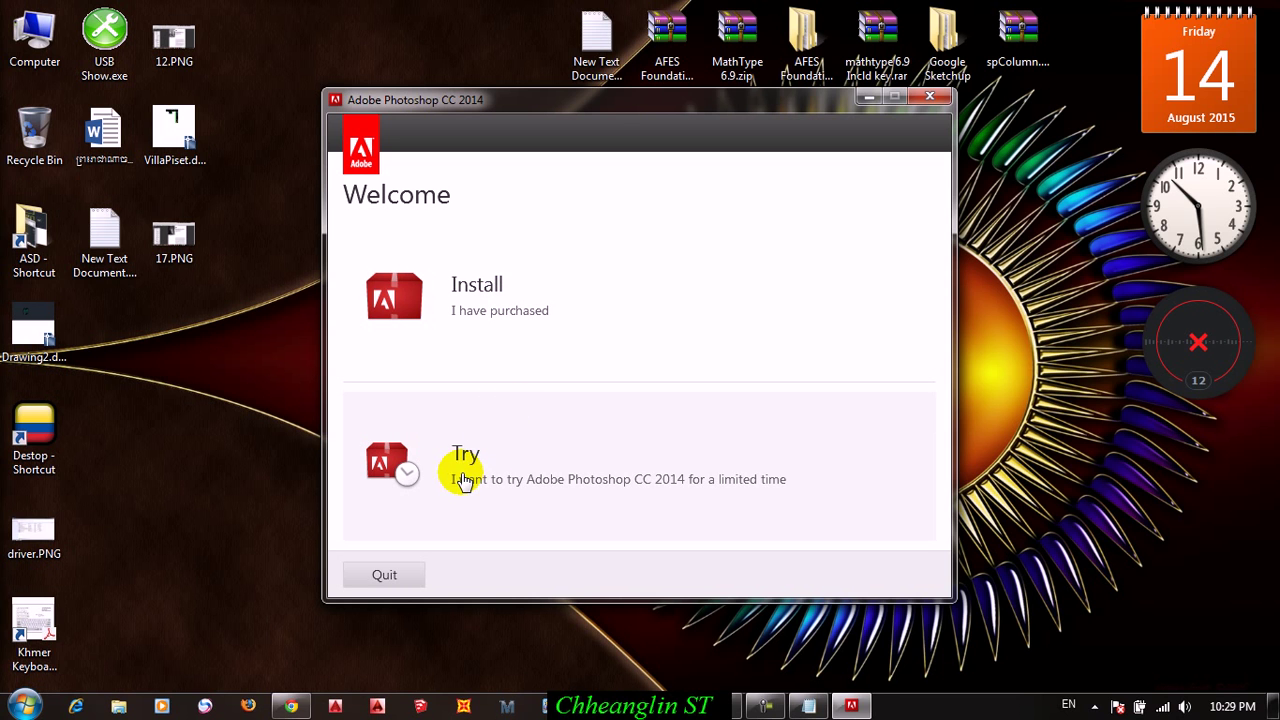
# Step: Choose to try Adobe Photoshop CC 2014 for a limited time and proceed to the required sign-in
pyautogui.click(391, 468)
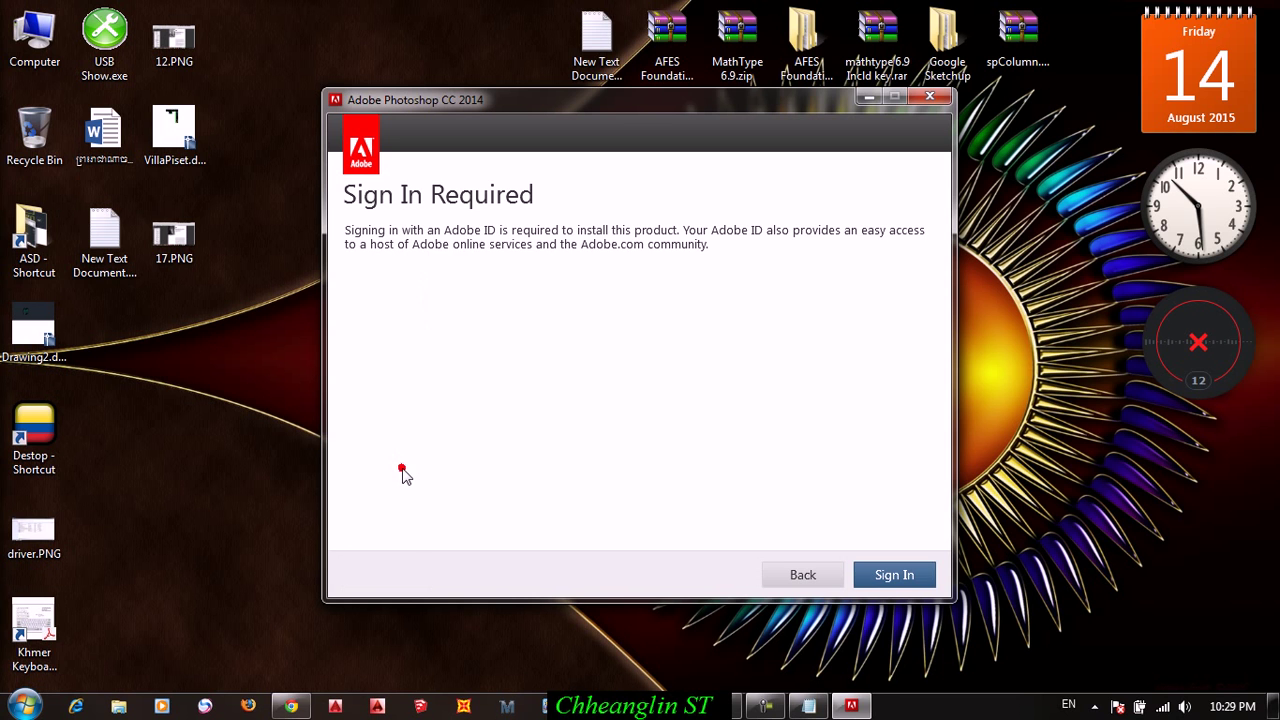
pyautogui.click(831, 578)
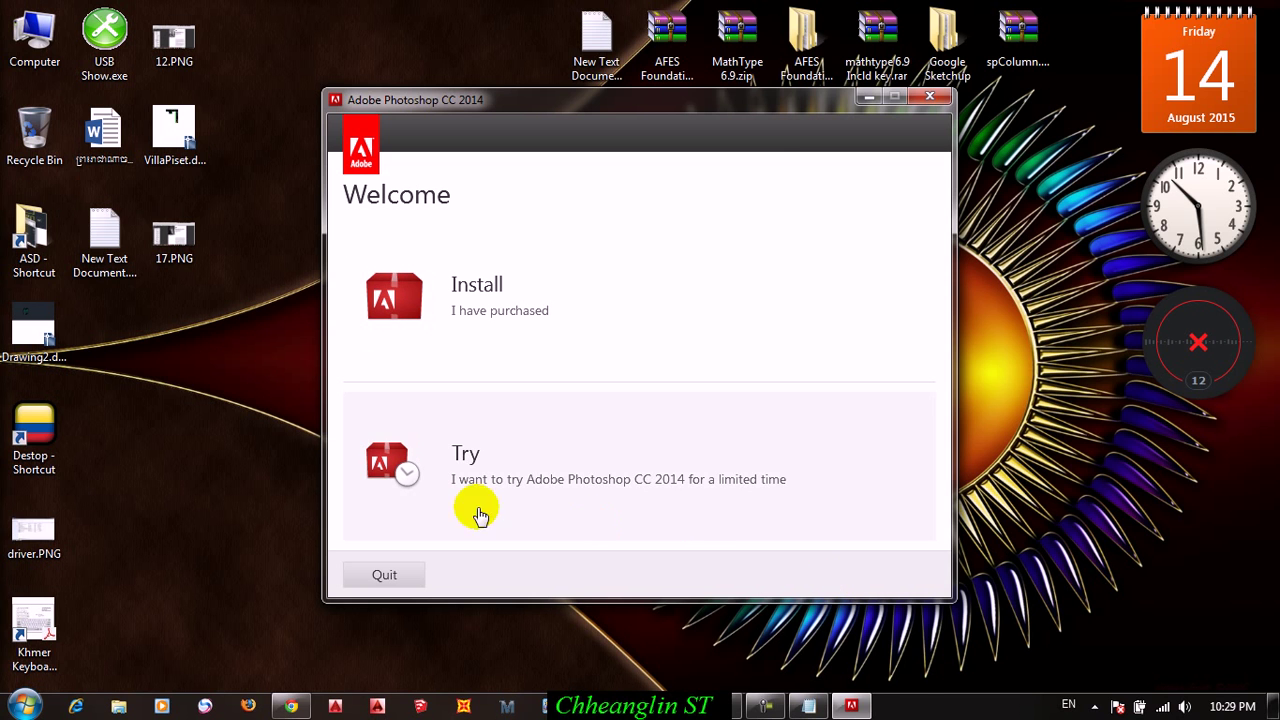
pyautogui.click(398, 484)
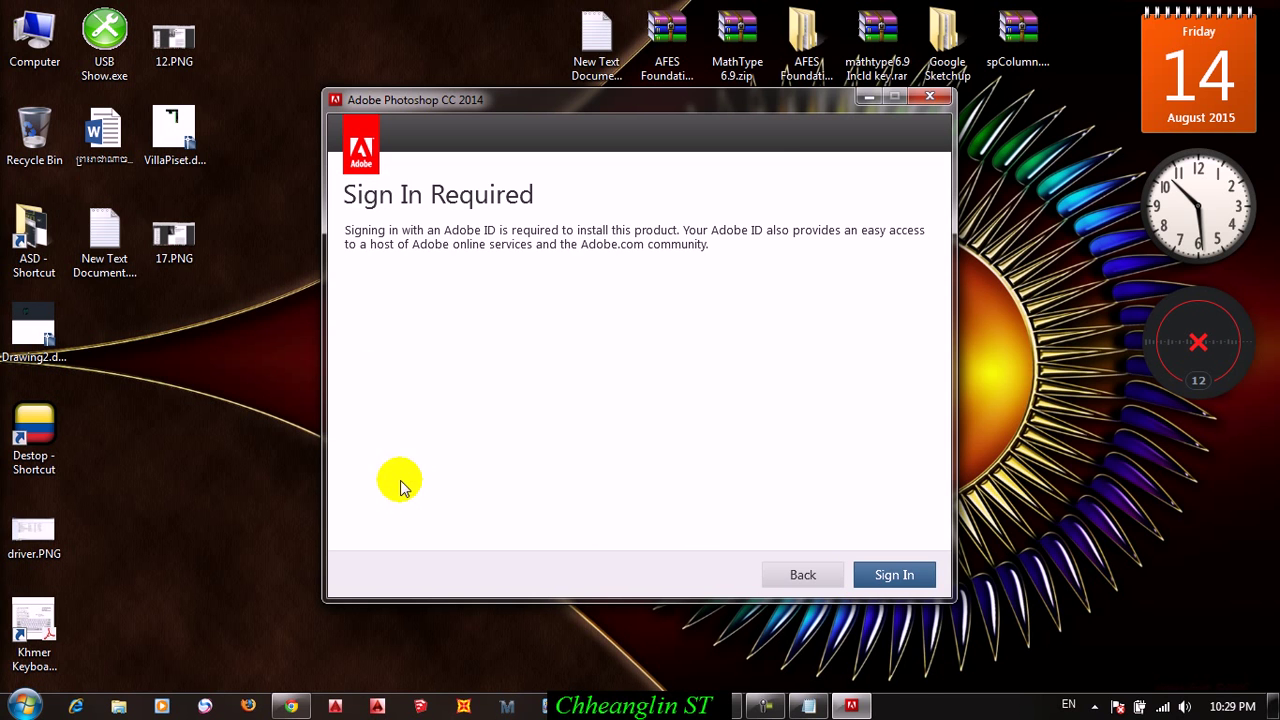
pyautogui.click(882, 588)
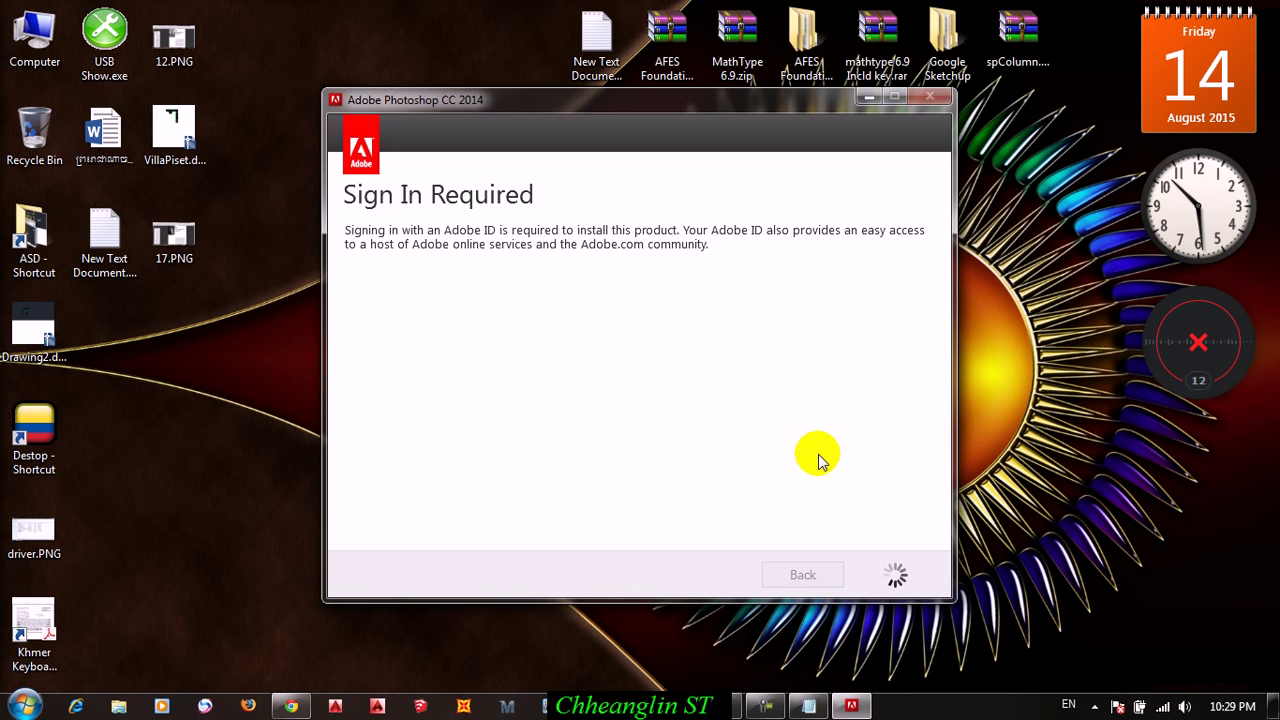
pyautogui.rightClick(1010, 184)
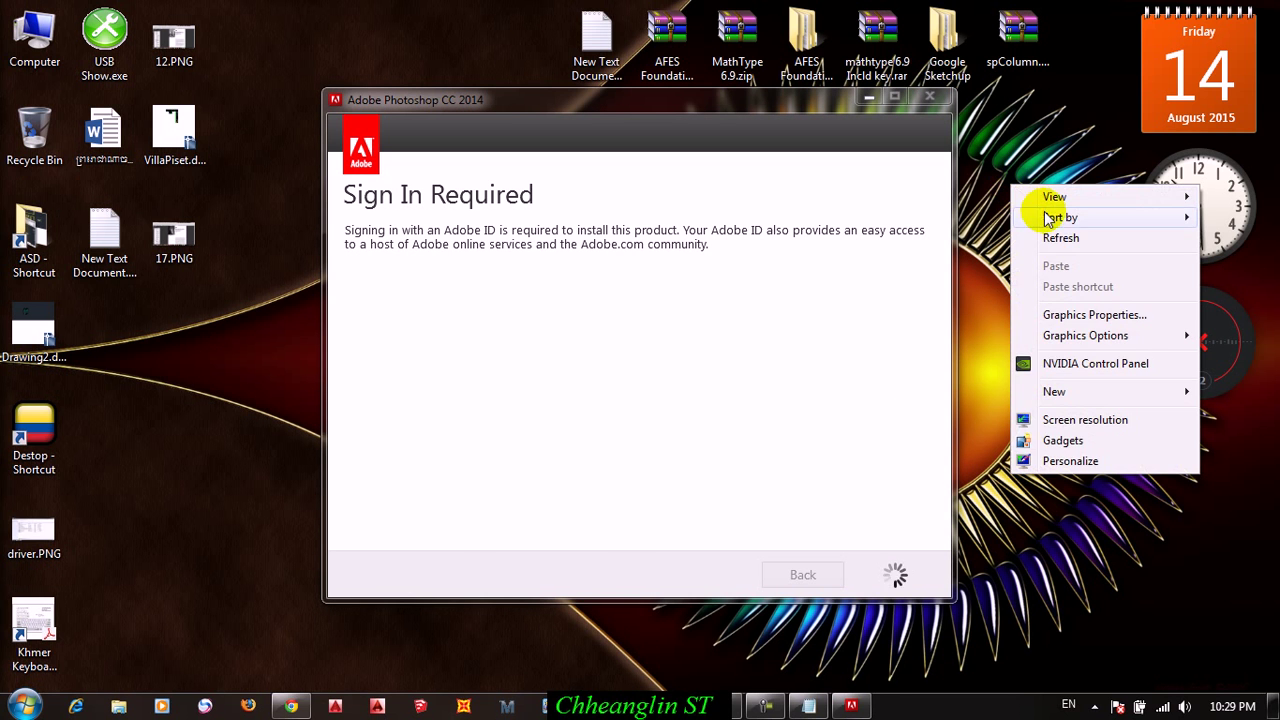
pyautogui.click(1063, 238)
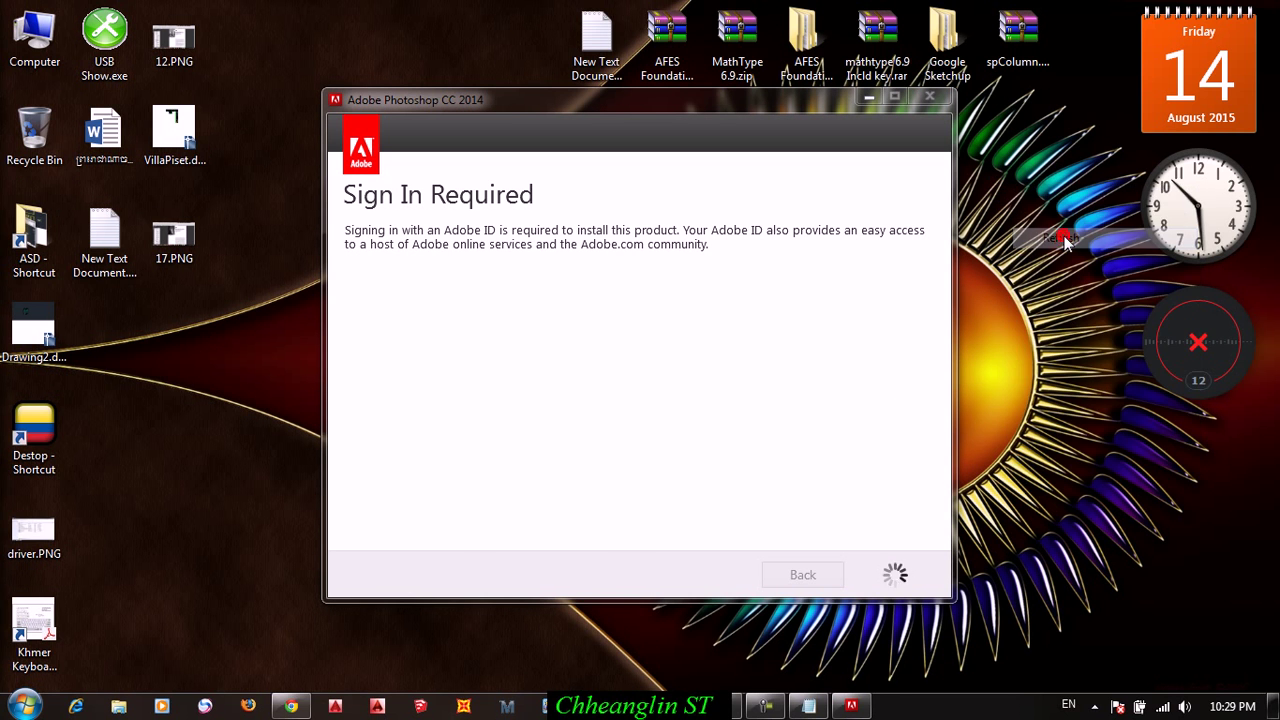
pyautogui.rightClick(1010, 145)
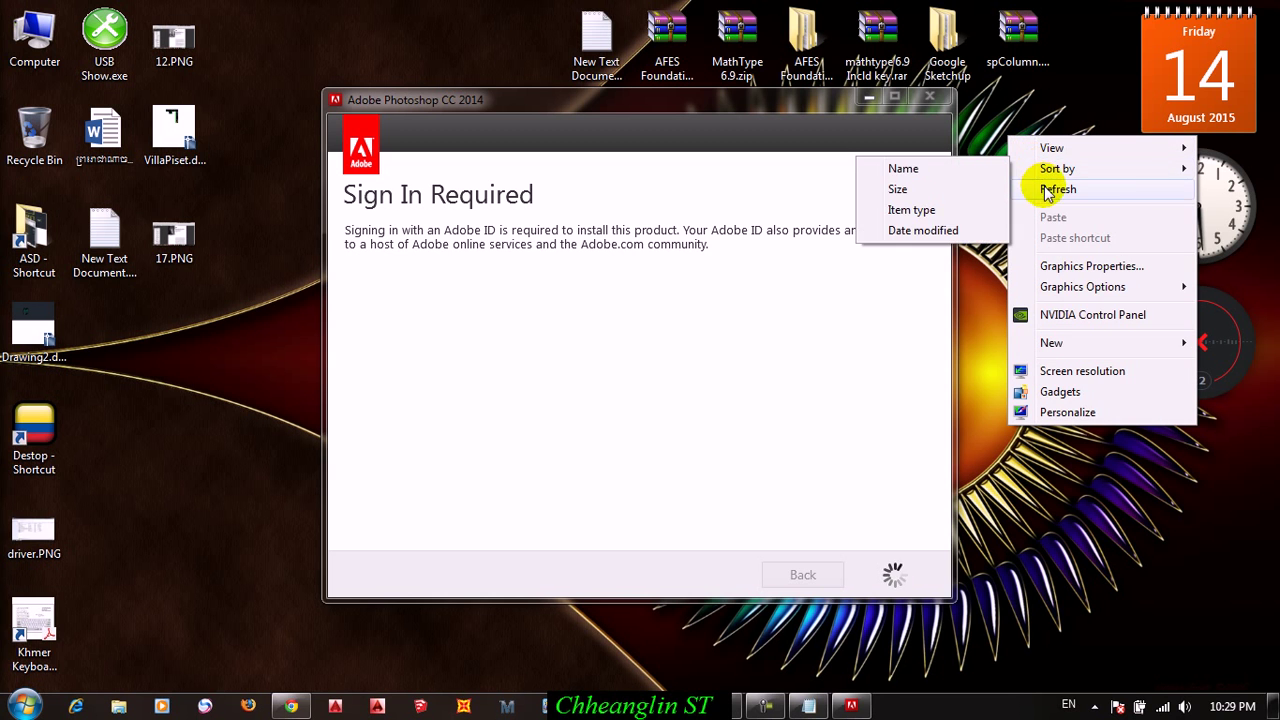
pyautogui.click(1044, 188)
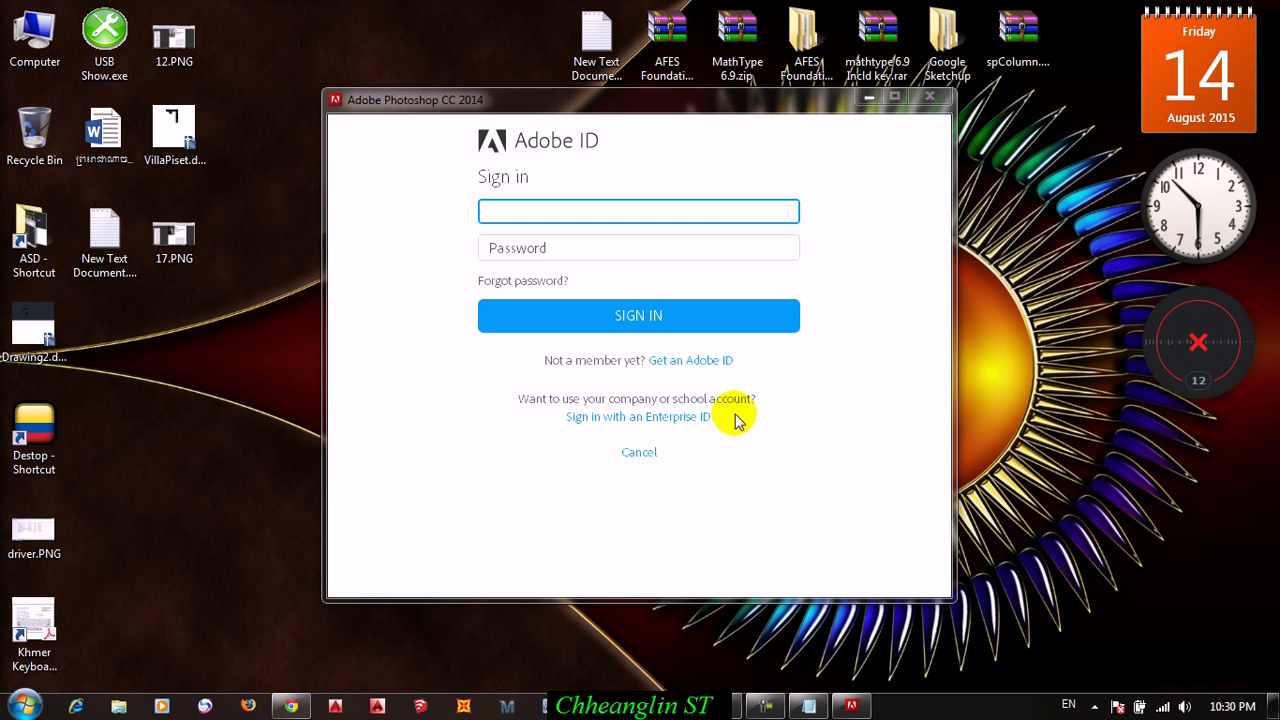
# Step: Switch the installer's sign-in from Adobe ID to Enterprise ID
pyautogui.click(674, 415)
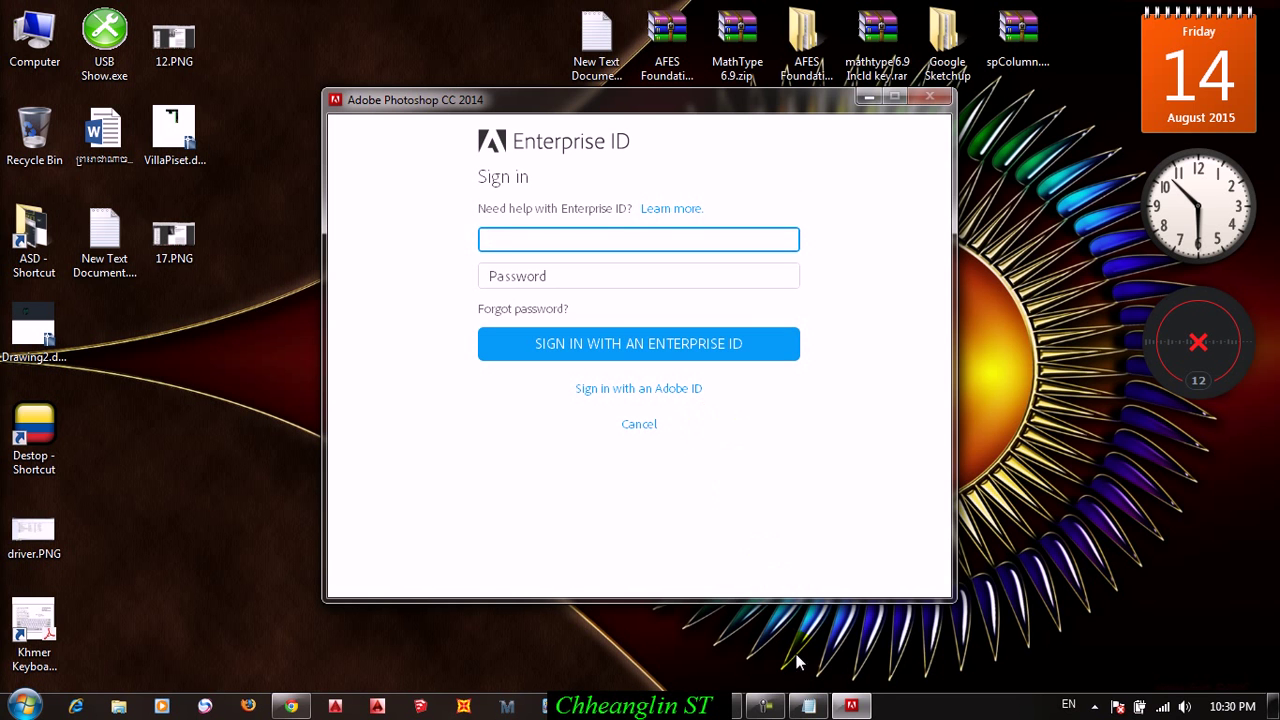
pyautogui.click(766, 706)
pyautogui.click(1180, 636)
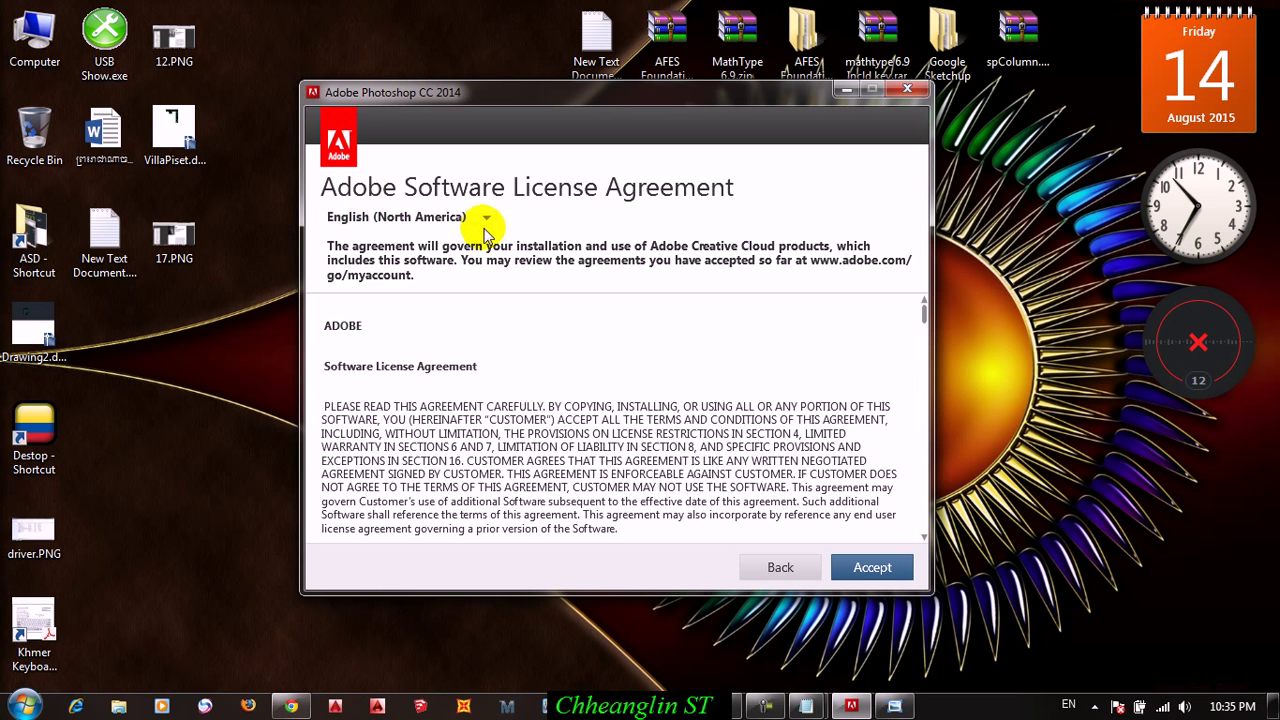
# Step: Accept the software license agreement in English (North America) and start installing Photoshop CC 2014 with the default language and location
pyautogui.click(486, 216)
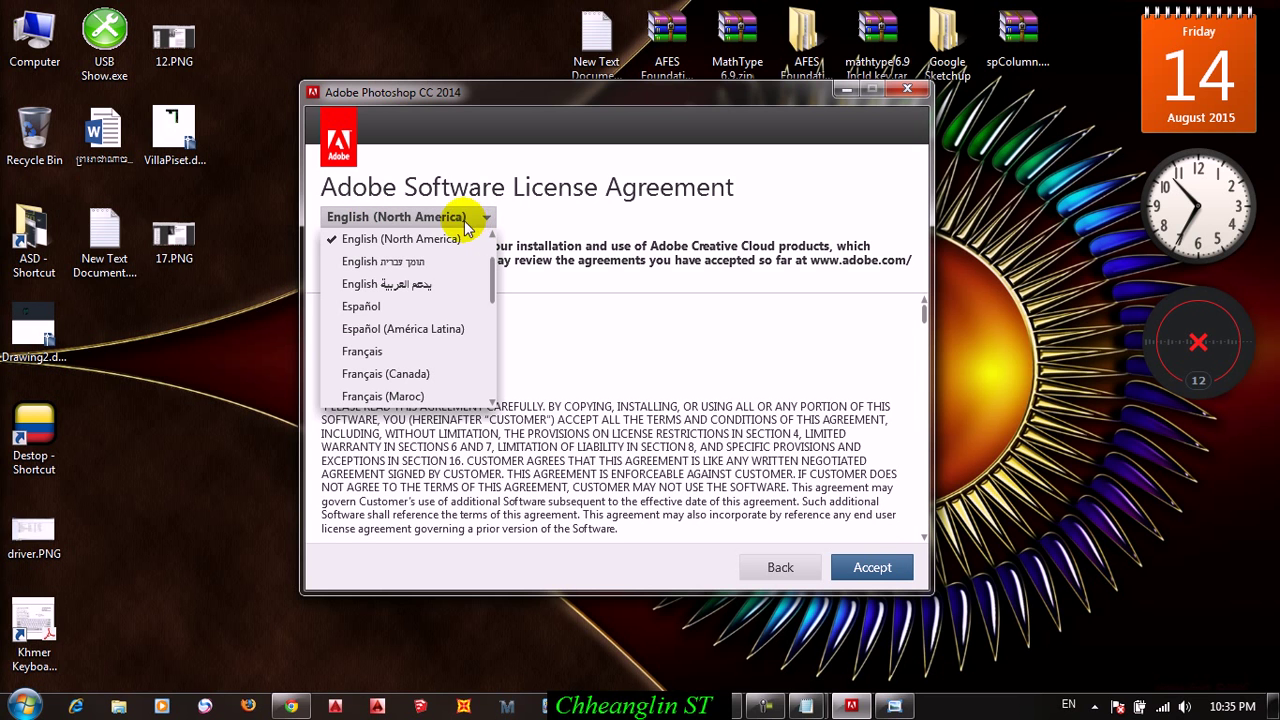
pyautogui.click(440, 240)
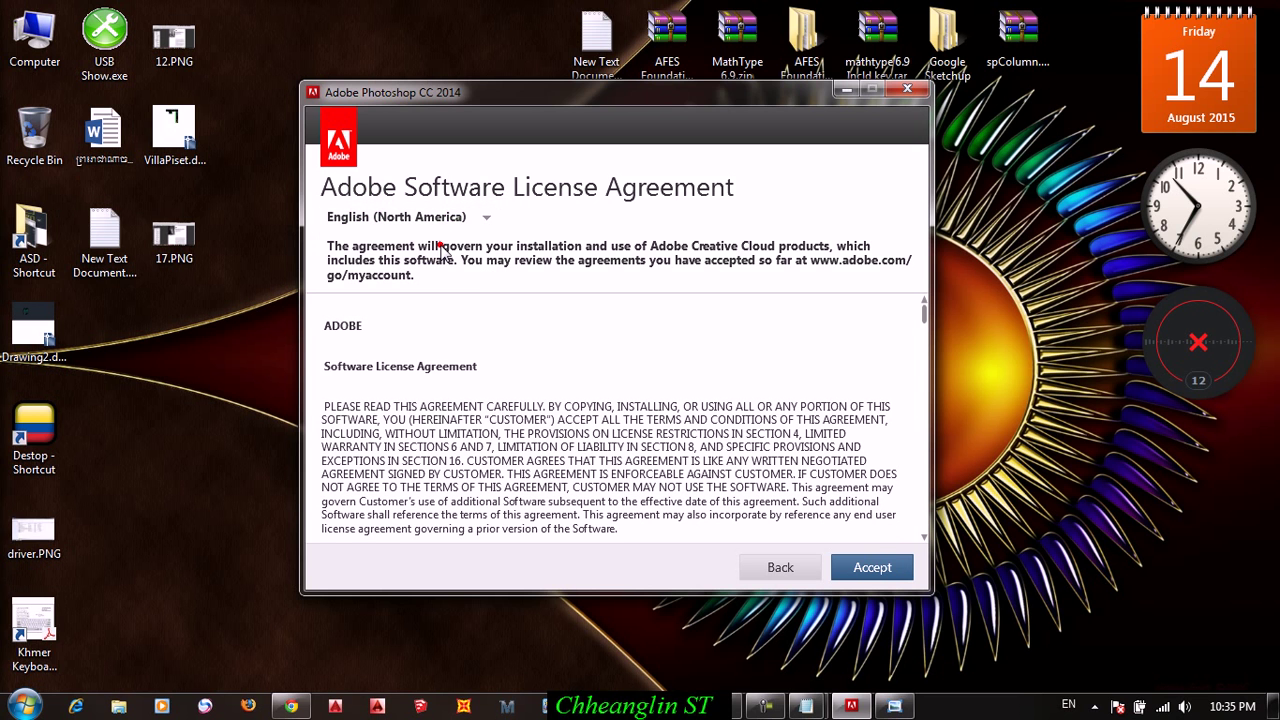
pyautogui.click(871, 566)
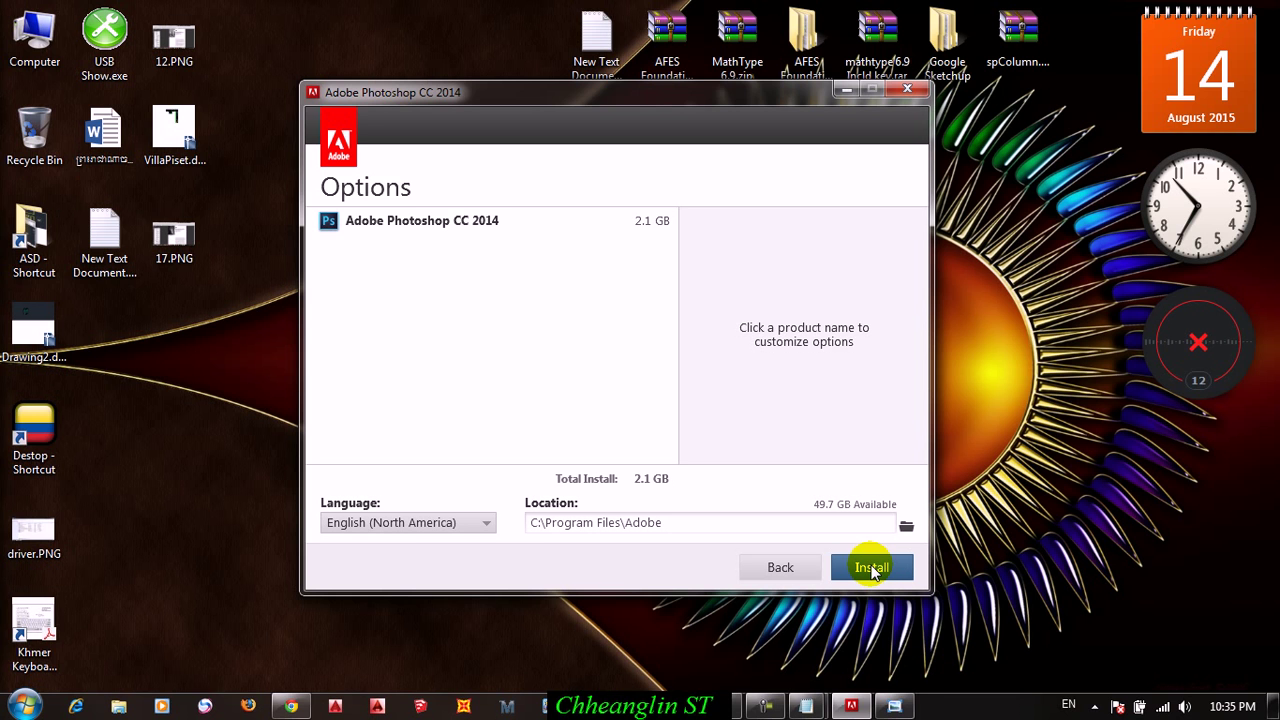
pyautogui.click(871, 567)
pyautogui.rightClick(1008, 122)
pyautogui.click(1048, 178)
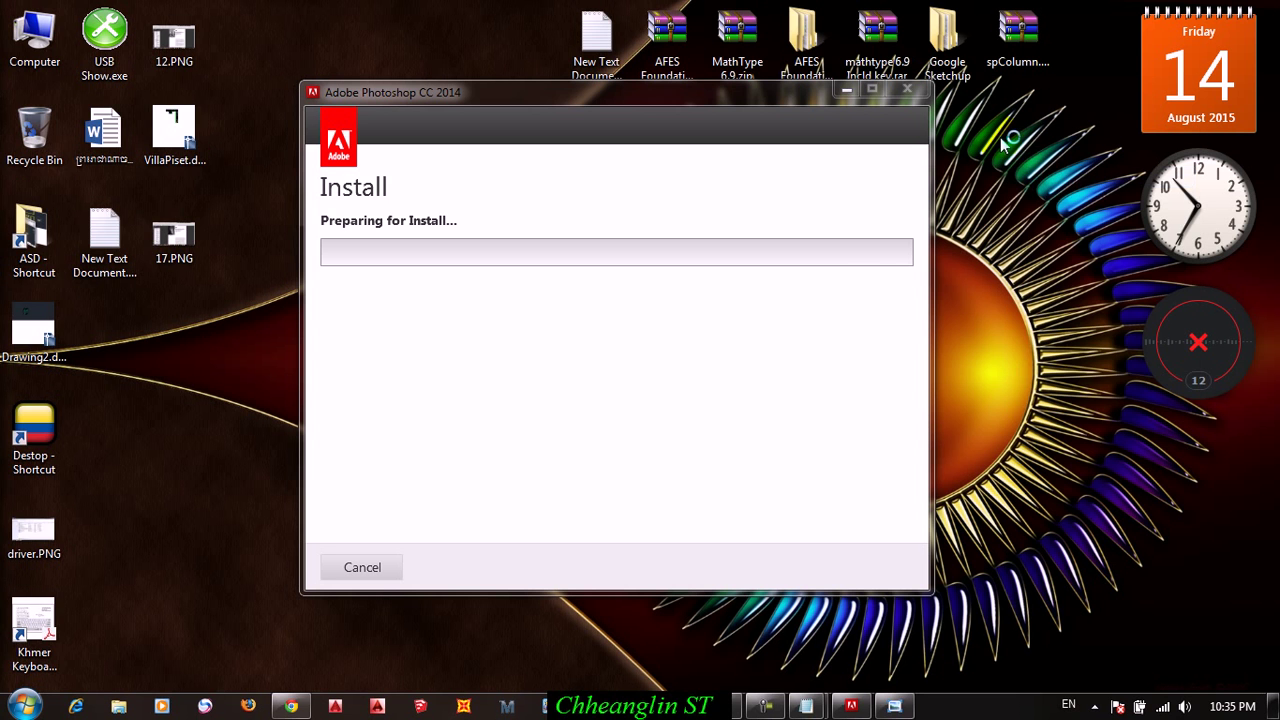
pyautogui.rightClick(1000, 138)
pyautogui.click(1049, 191)
pyautogui.rightClick(1001, 149)
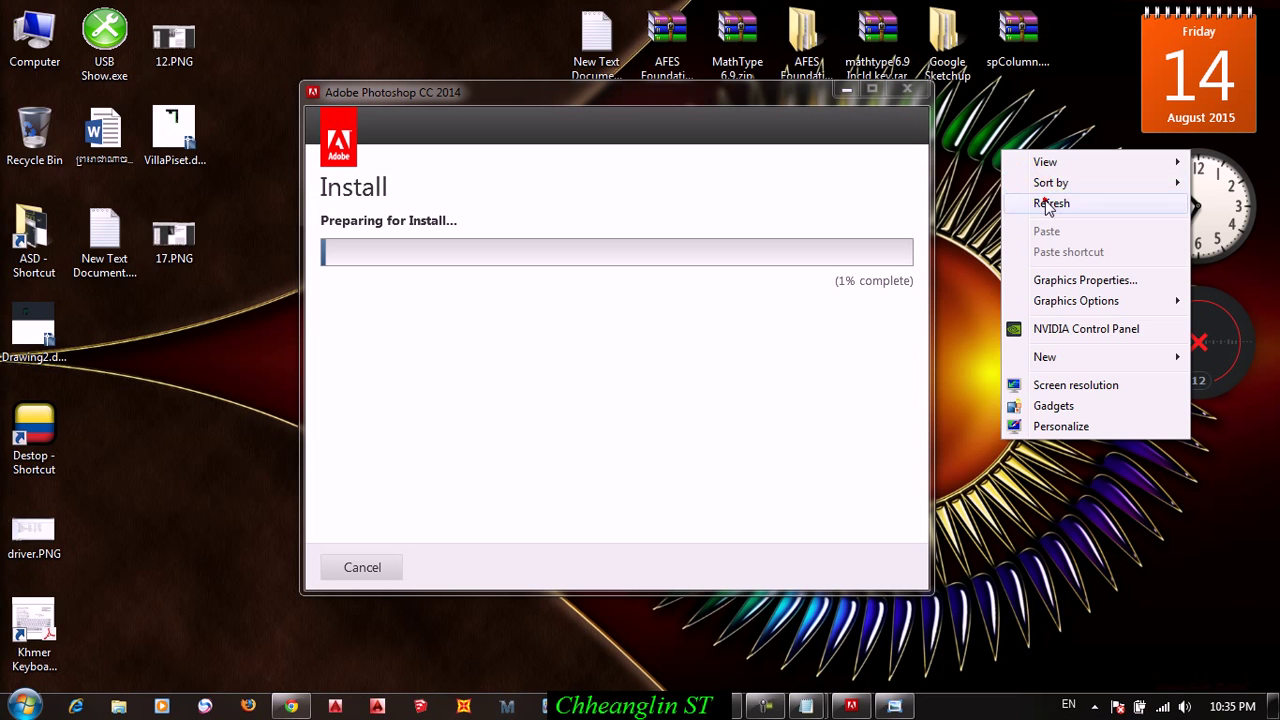
pyautogui.click(1041, 203)
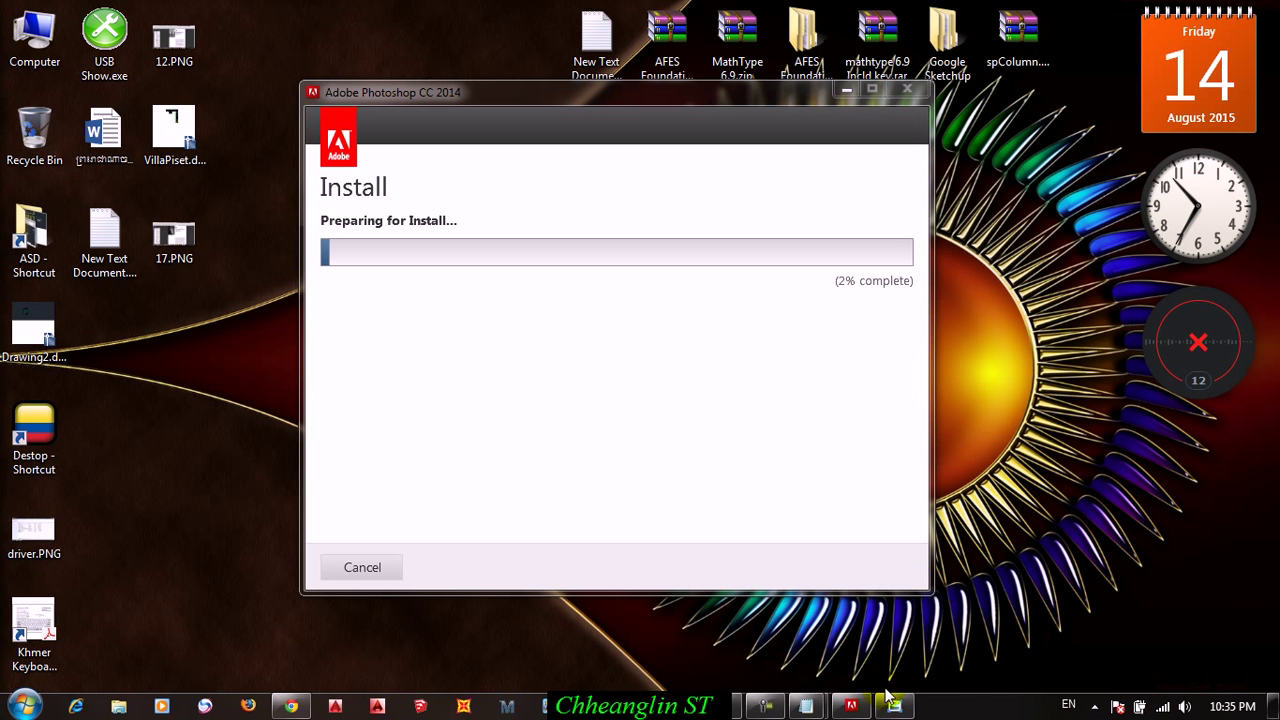
pyautogui.moveTo(849, 709)
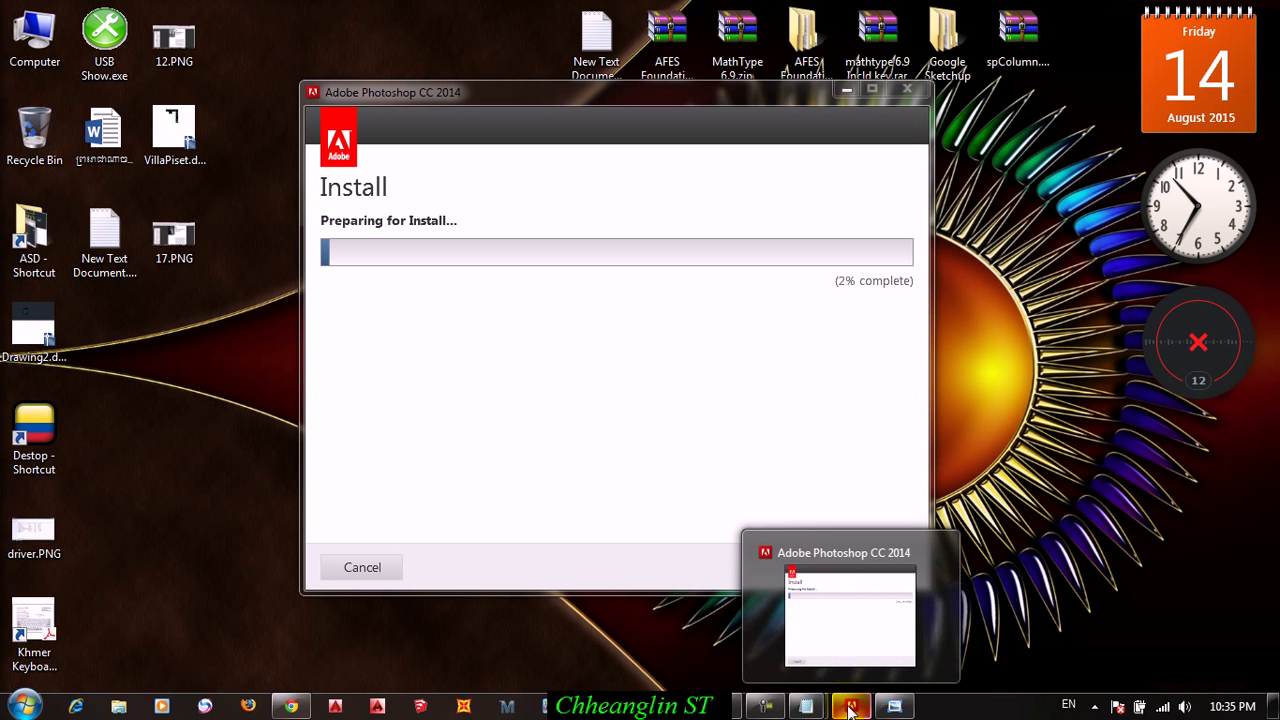
pyautogui.click(766, 706)
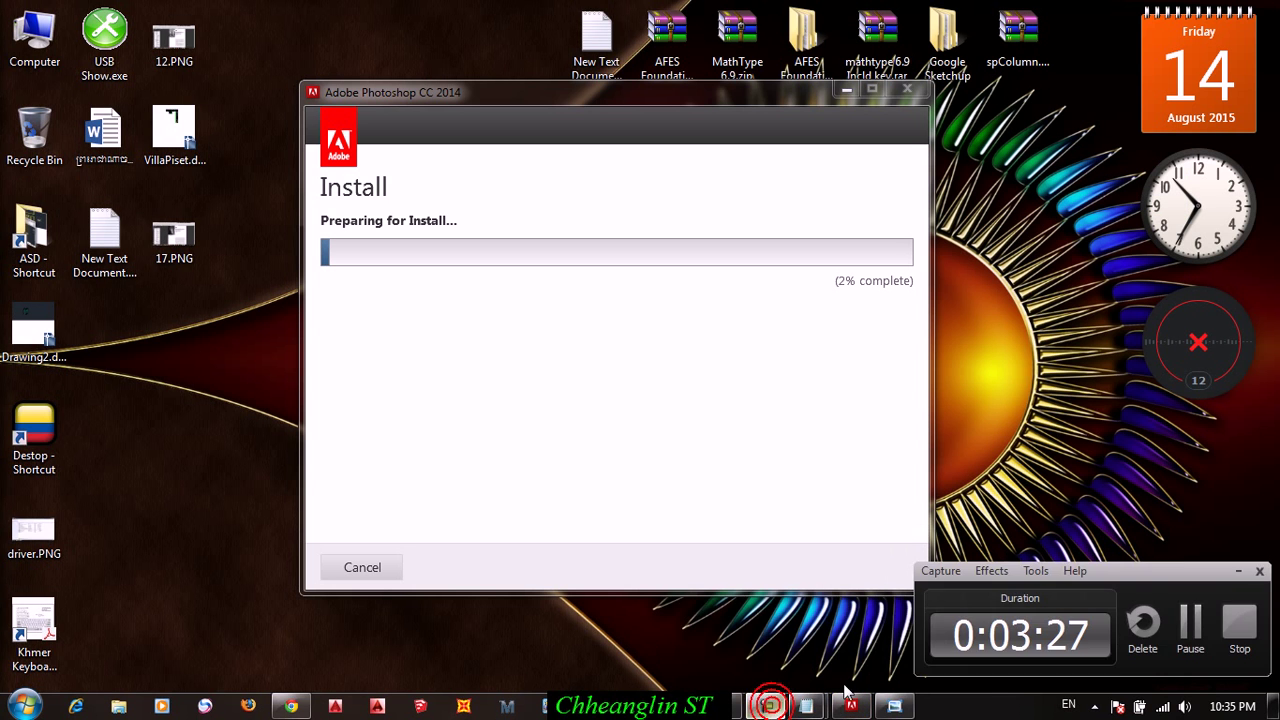
pyautogui.click(1188, 636)
# Step: Switch to Notepad, add the line "wait untill the installation finish" to New Text Document (2).txt, and minimize its maximized window
pyautogui.moveTo(808, 704)
pyautogui.moveTo(773, 640)
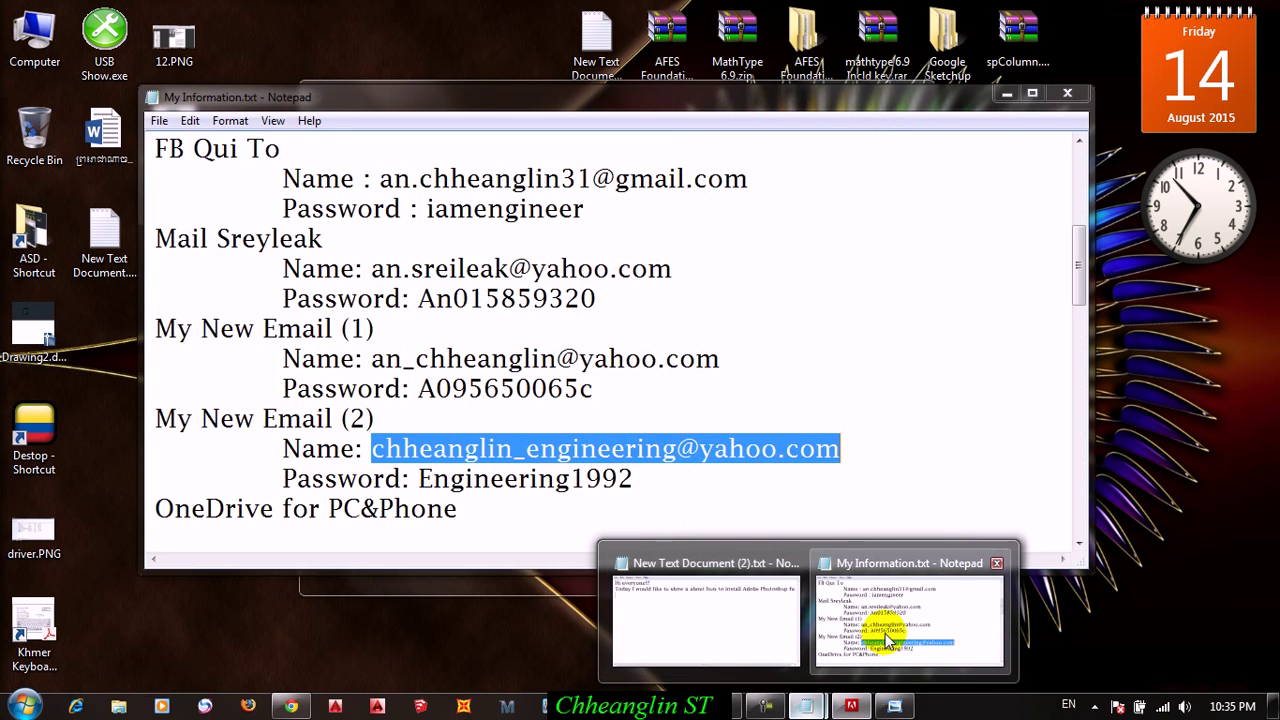
pyautogui.click(720, 603)
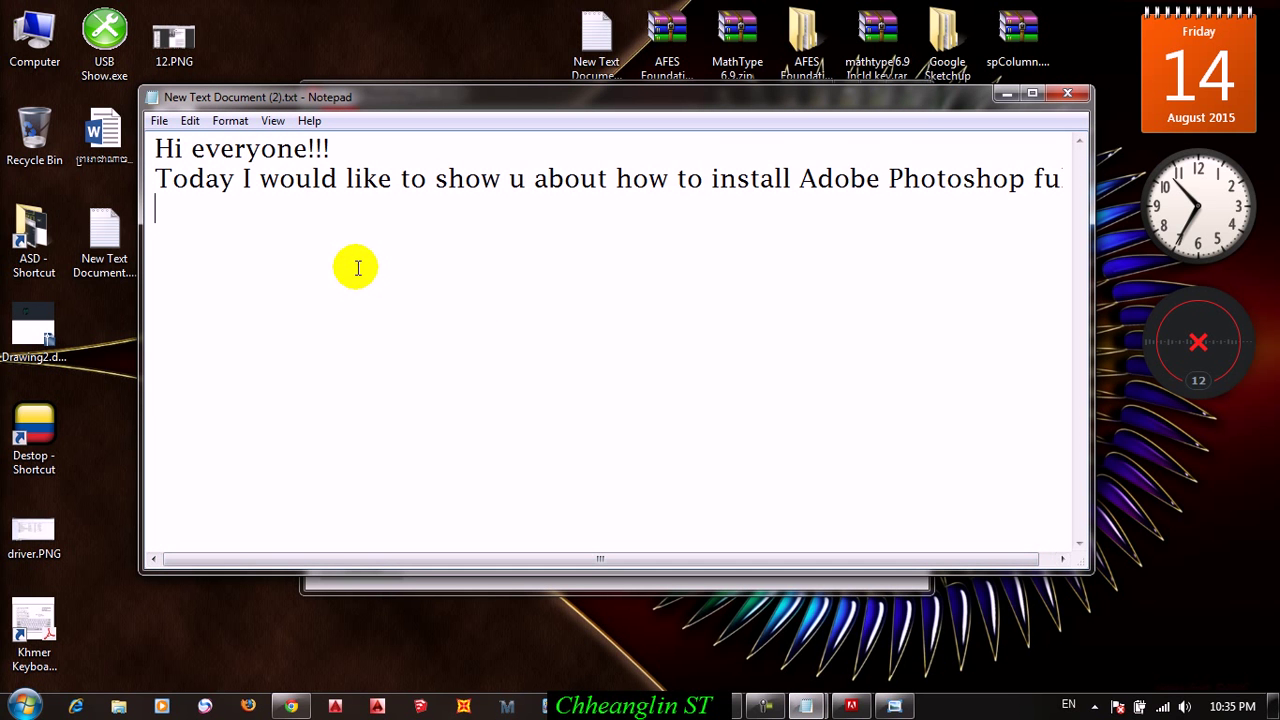
pyautogui.write('w')
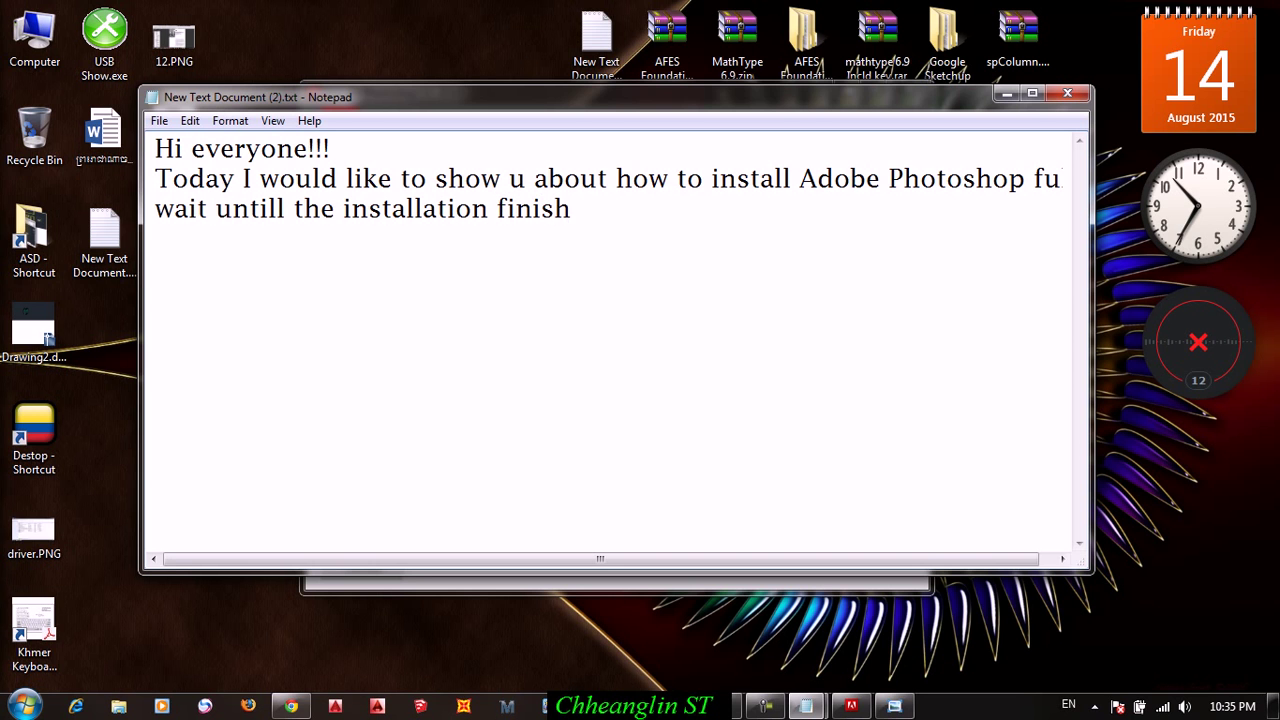
pyautogui.click(1032, 93)
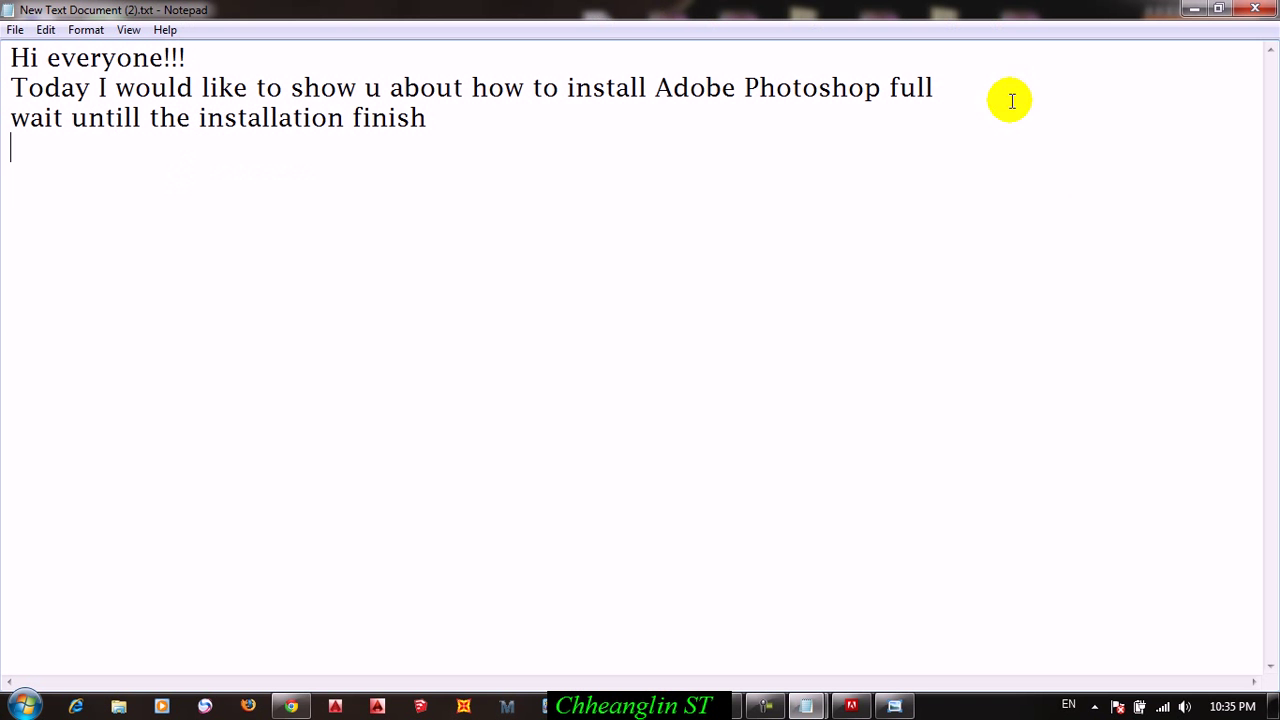
pyautogui.click(1195, 9)
pyautogui.rightClick(963, 163)
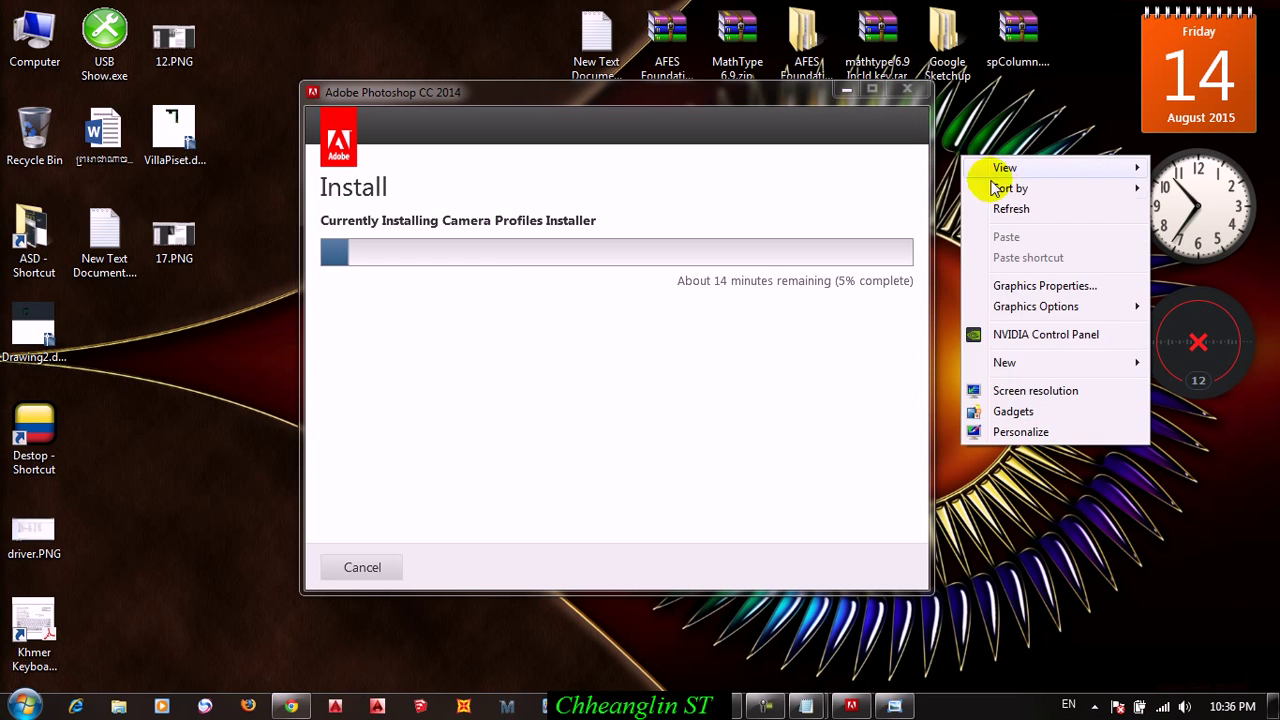
pyautogui.click(1026, 210)
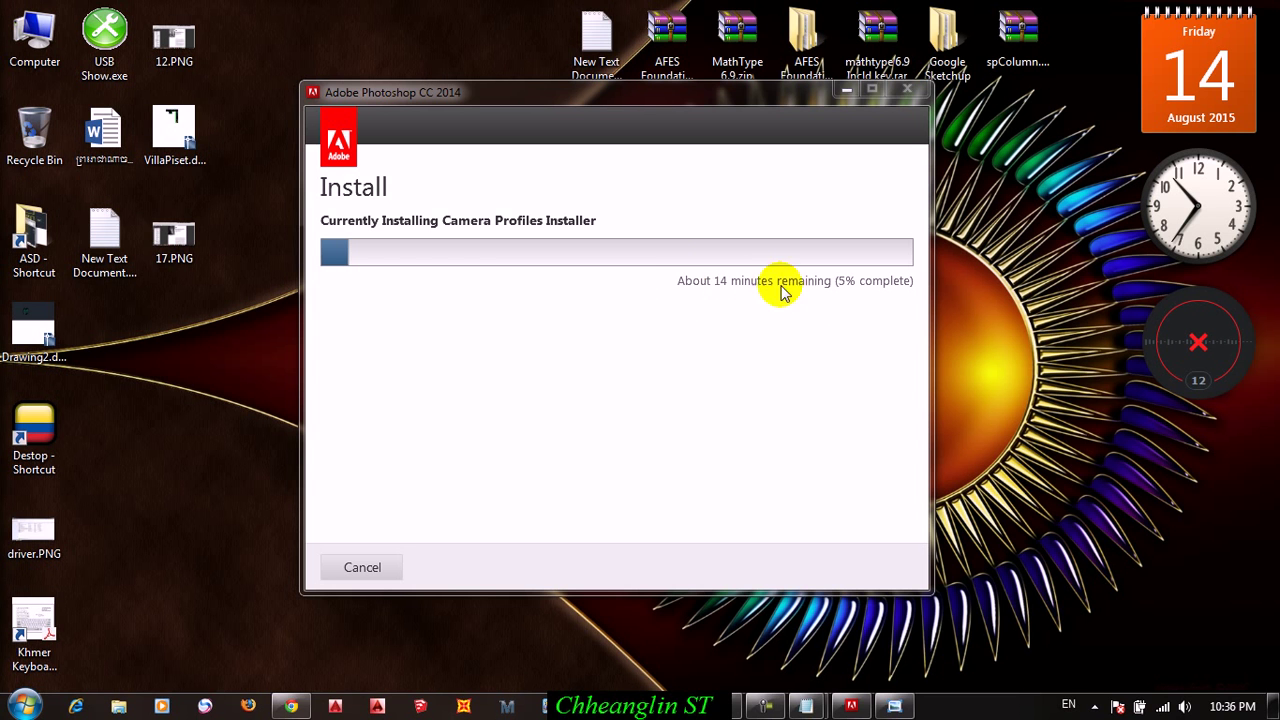
pyautogui.click(766, 706)
pyautogui.click(1188, 625)
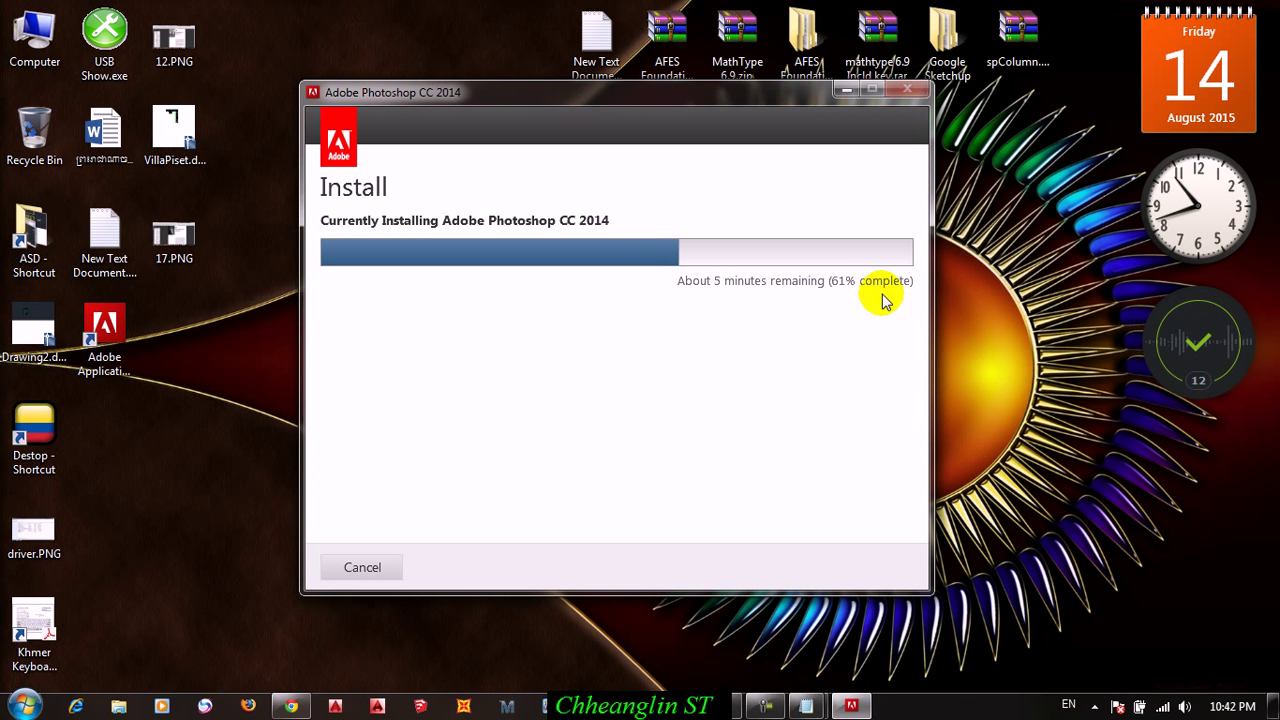
pyautogui.rightClick(1030, 238)
pyautogui.click(1070, 284)
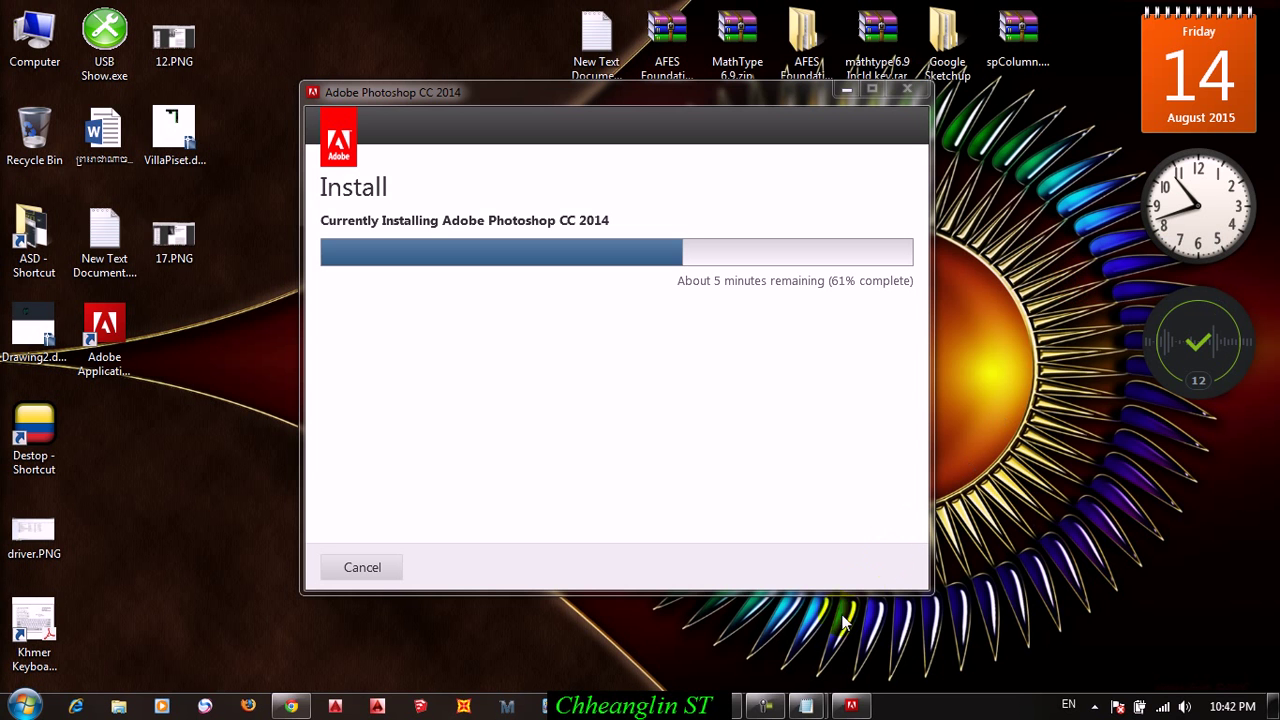
pyautogui.click(766, 706)
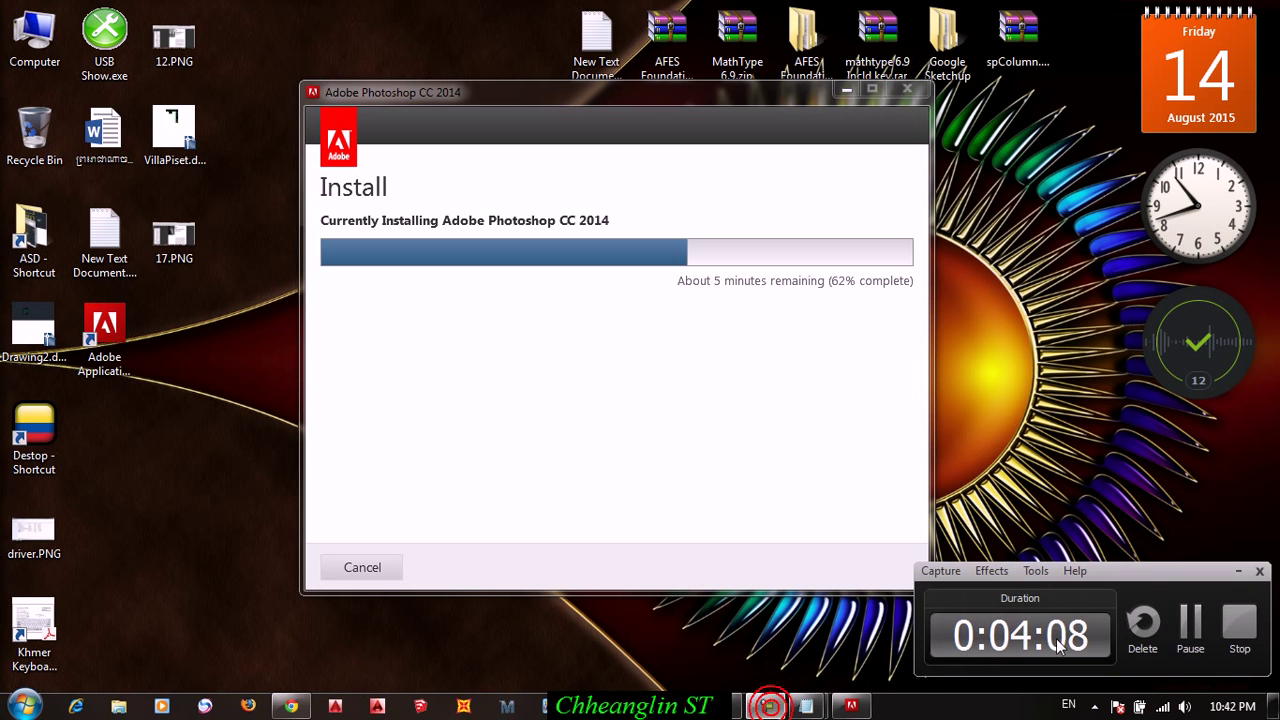
pyautogui.click(1190, 625)
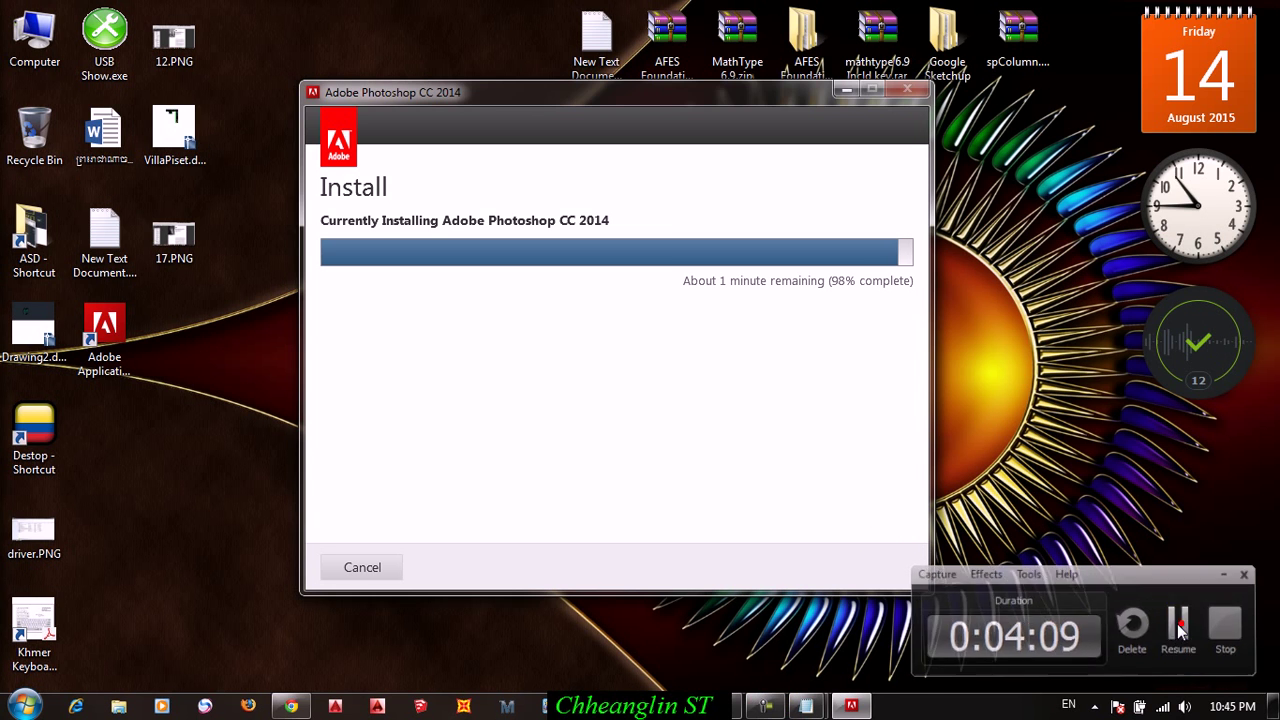
pyautogui.rightClick(1031, 186)
pyautogui.click(1060, 238)
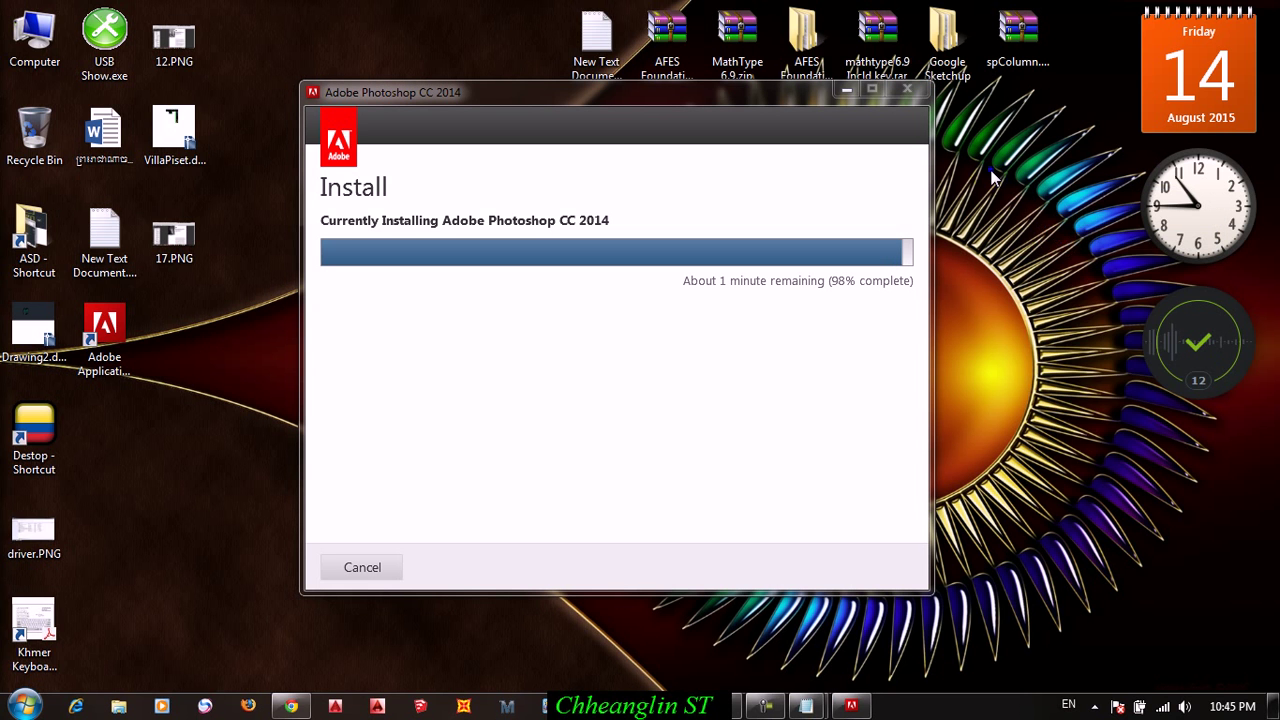
pyautogui.rightClick(992, 170)
pyautogui.click(1045, 226)
pyautogui.rightClick(1002, 169)
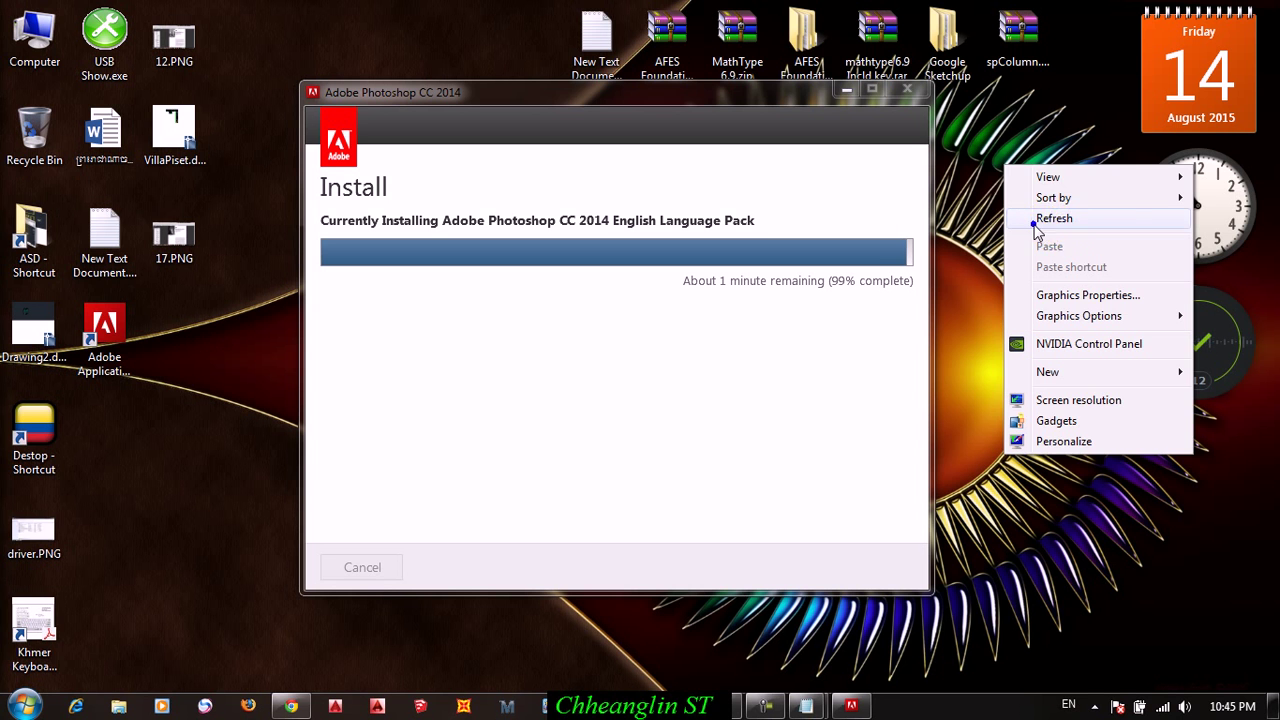
pyautogui.click(1085, 220)
pyautogui.rightClick(966, 181)
pyautogui.click(995, 230)
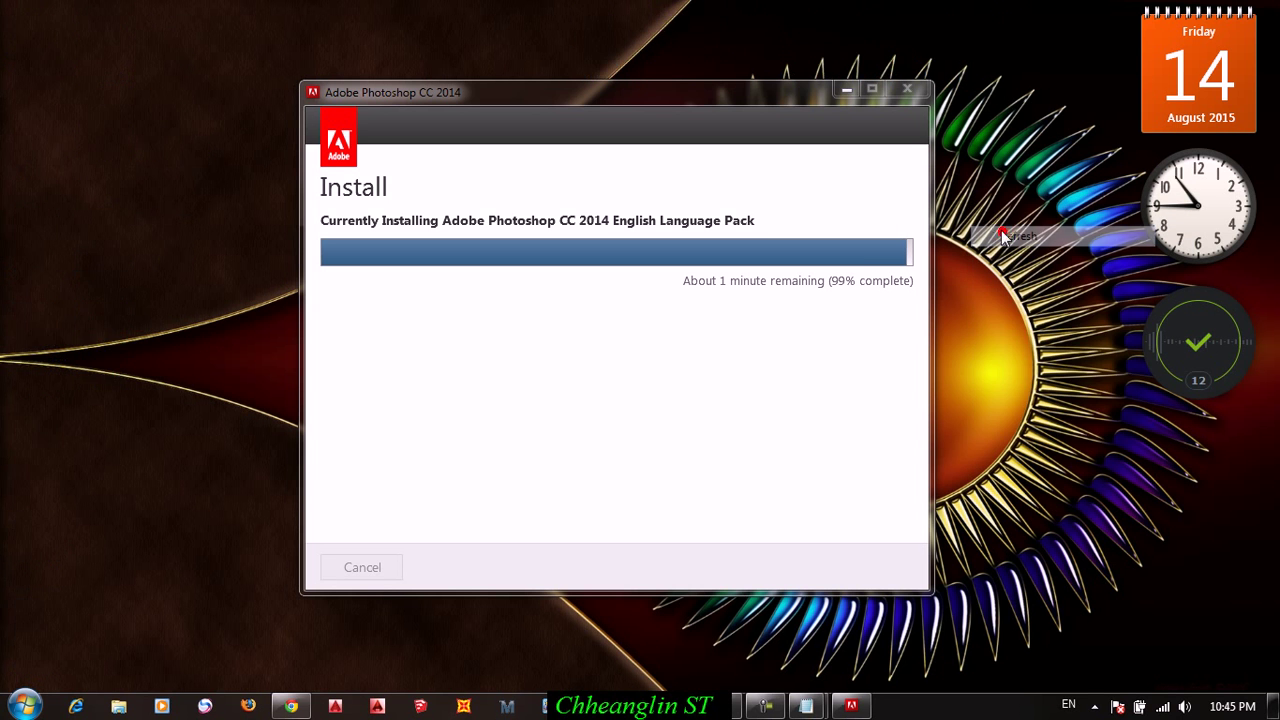
pyautogui.rightClick(948, 161)
pyautogui.click(1034, 211)
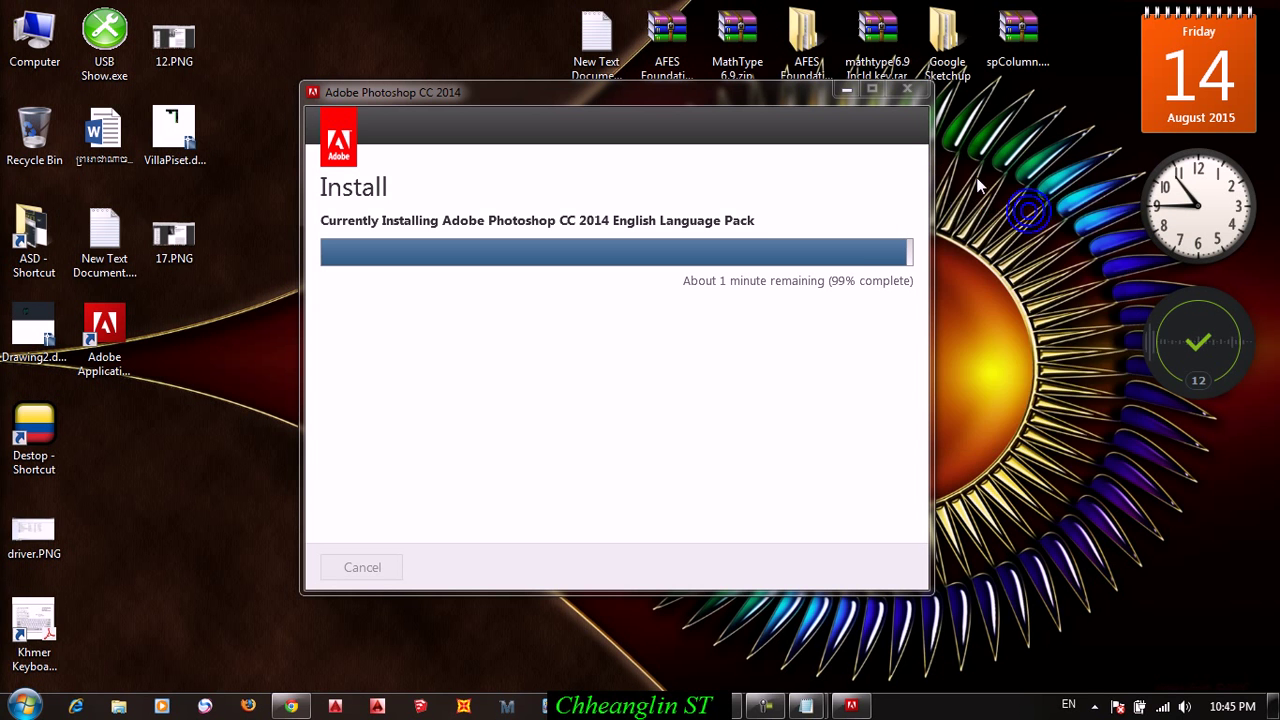
pyautogui.rightClick(977, 177)
pyautogui.click(1036, 231)
pyautogui.rightClick(991, 183)
pyautogui.click(1078, 234)
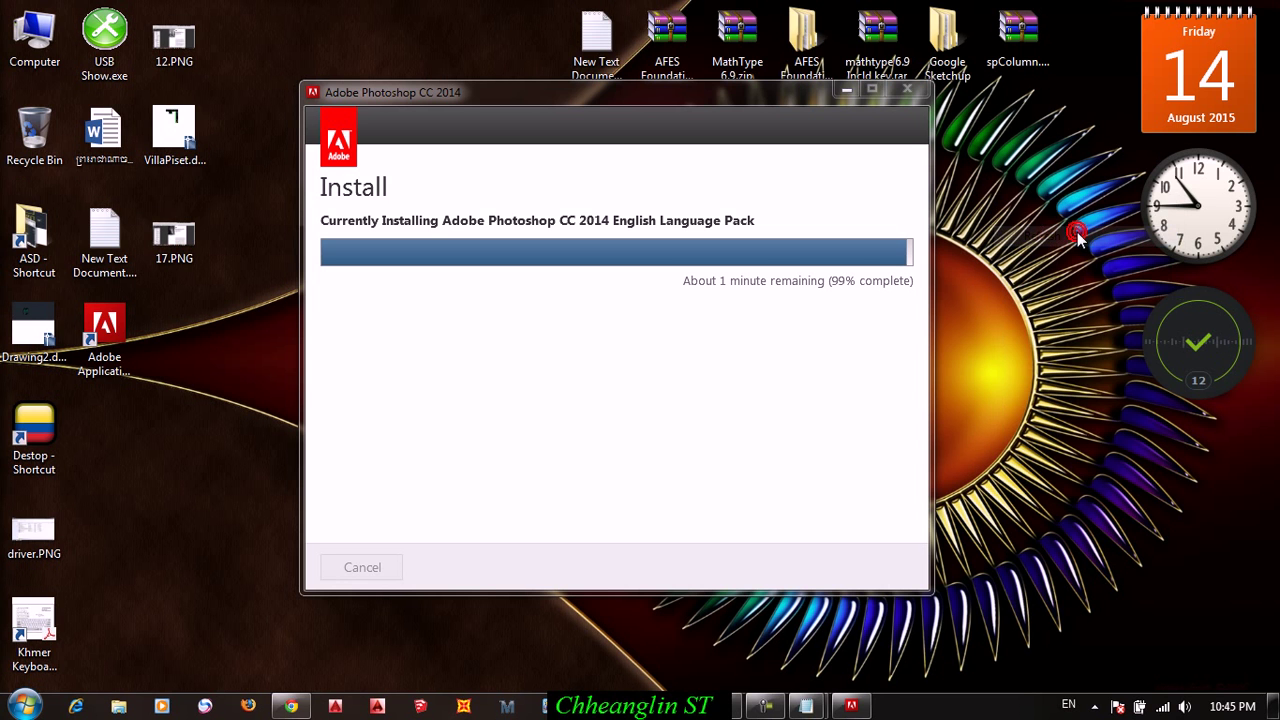
pyautogui.rightClick(969, 154)
pyautogui.click(1011, 208)
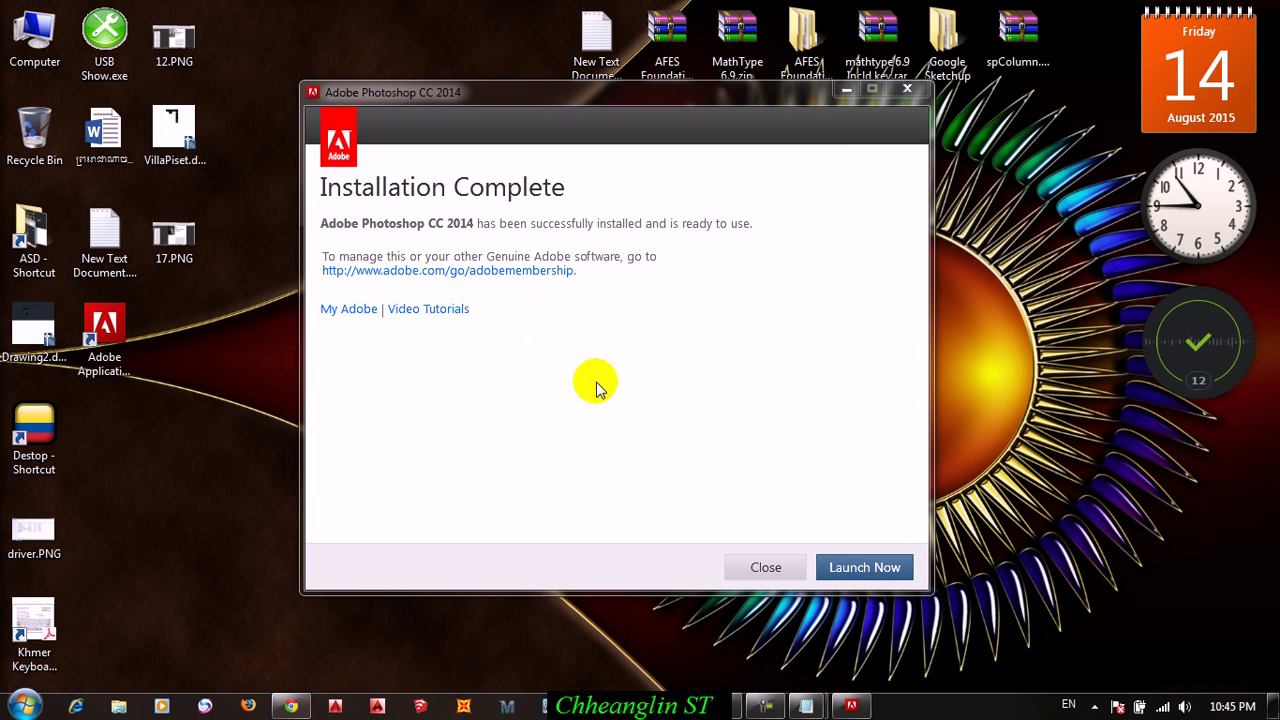
# Step: Launch Adobe Photoshop CC 2014 from the completed installer and refresh the desktop
pyautogui.click(865, 567)
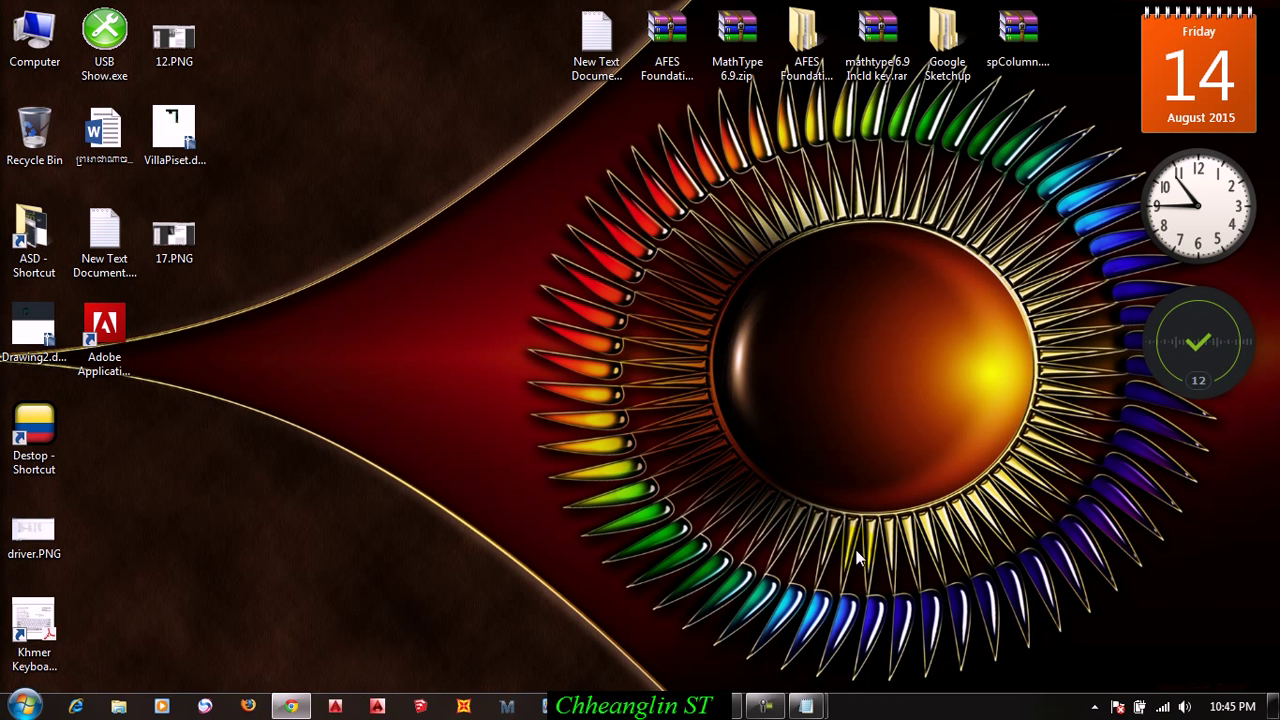
pyautogui.rightClick(700, 197)
pyautogui.click(789, 248)
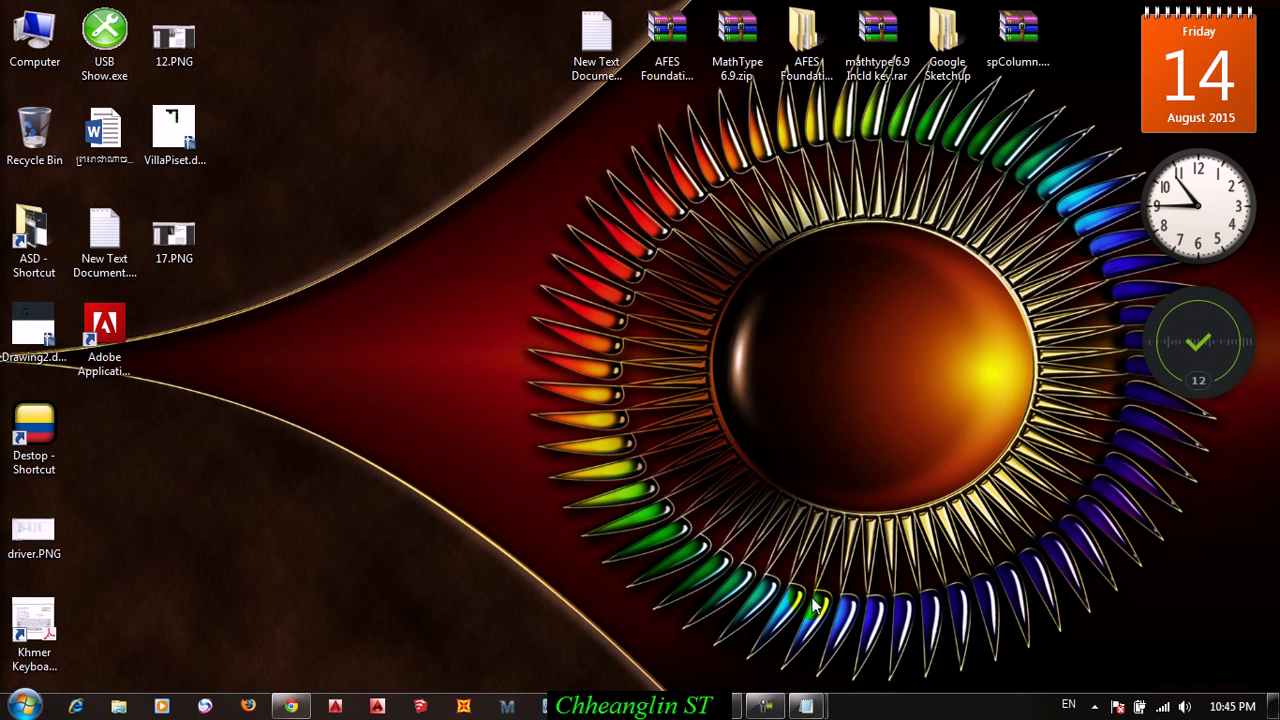
# Step: Switch to New Text Document (2).txt in Notepad and start a new line reading "now,we have to"
pyautogui.moveTo(817, 705)
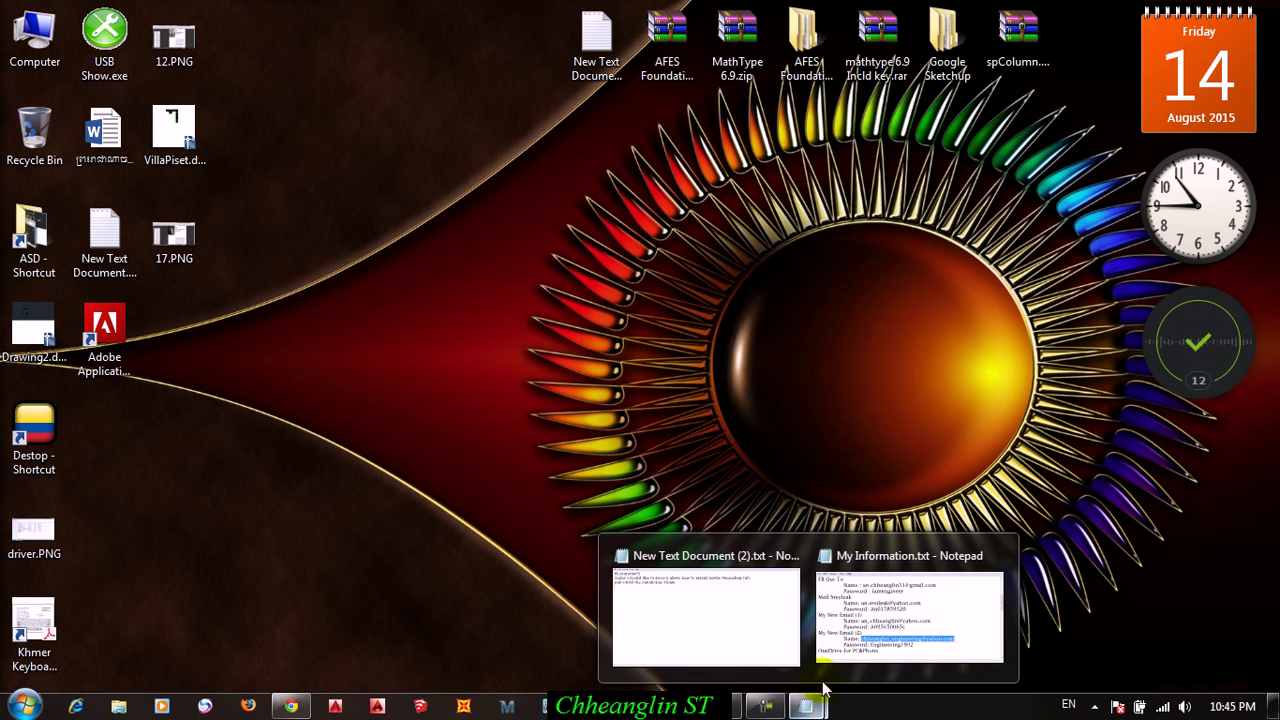
pyautogui.click(697, 608)
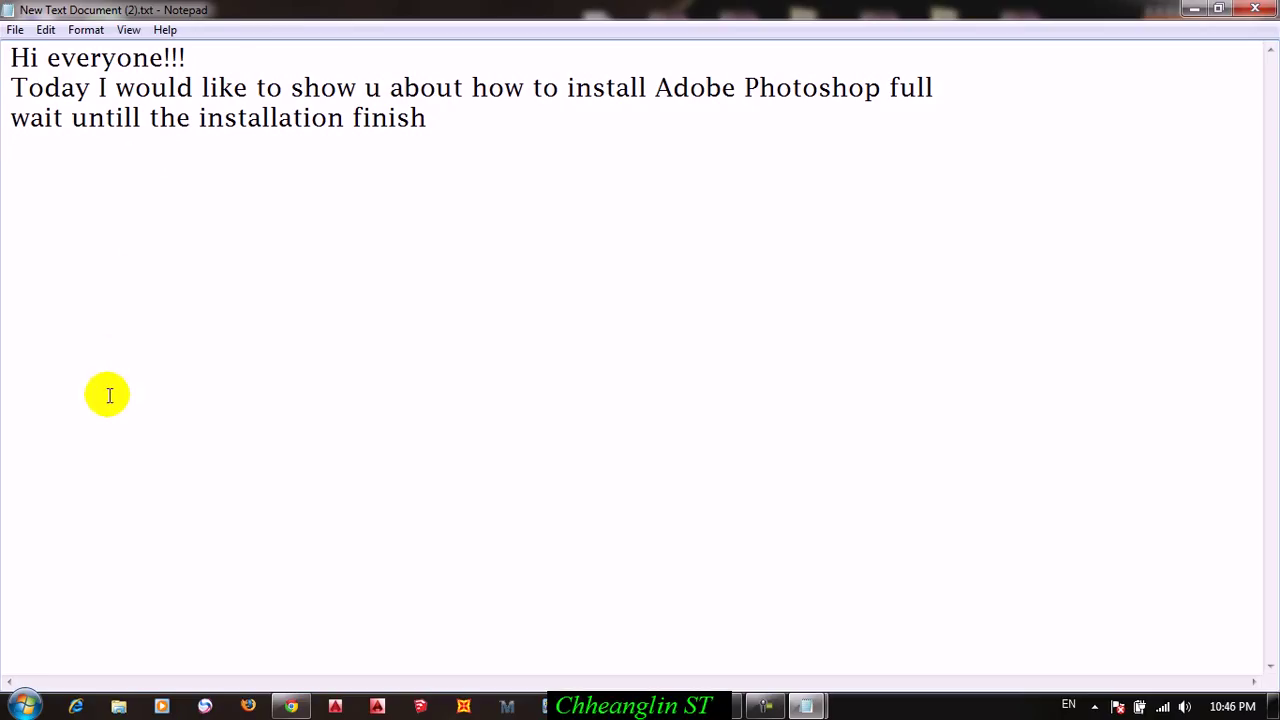
pyautogui.press('Return')
pyautogui.write('now,')
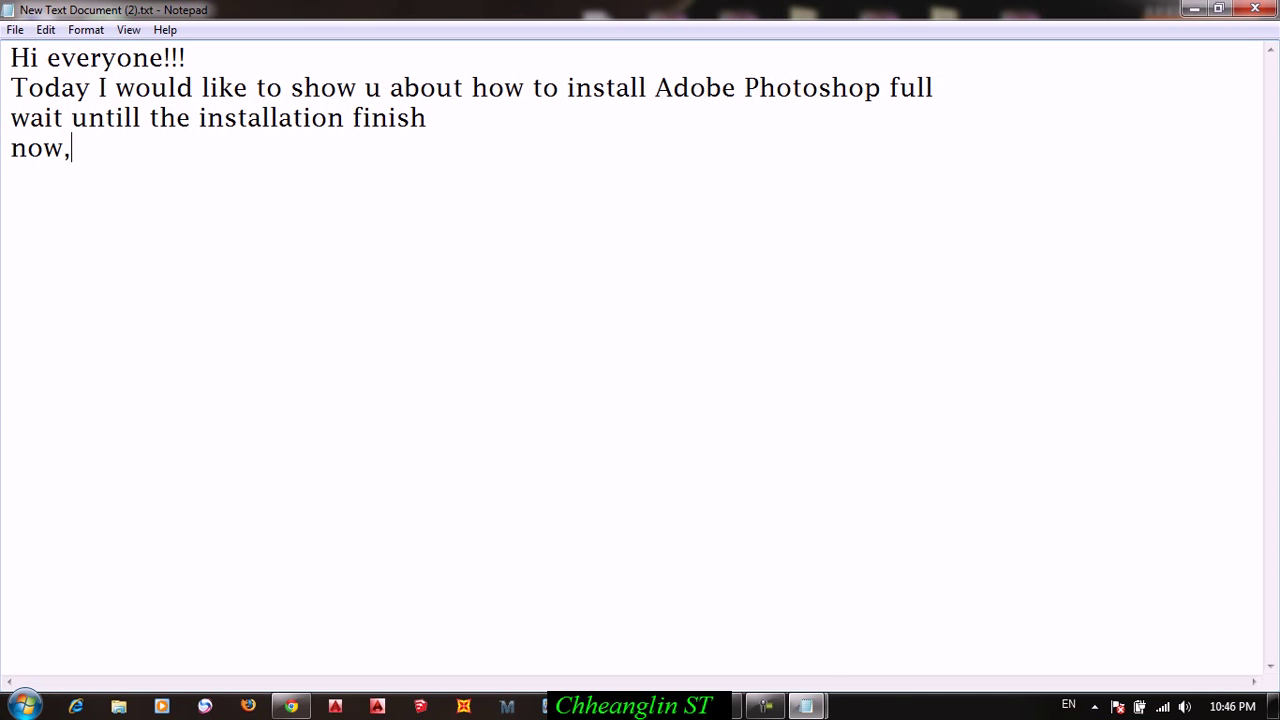
pyautogui.write('we have to')
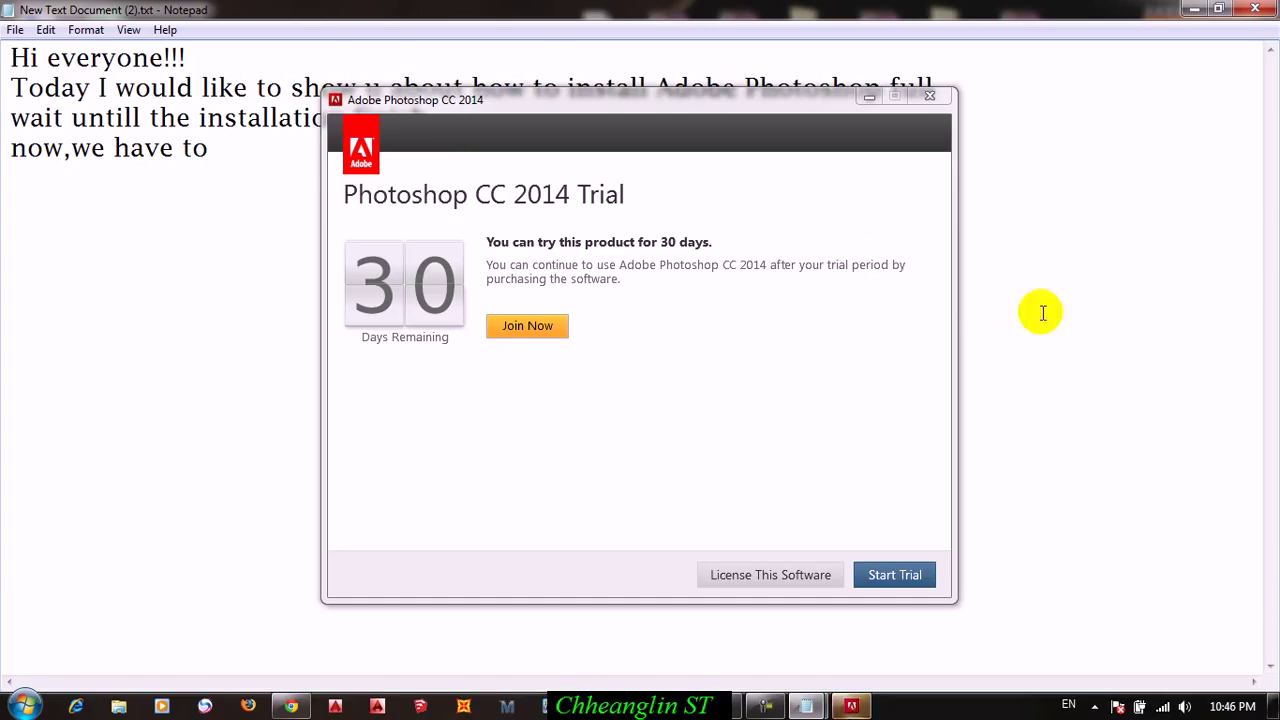
# Step: Move the Photoshop CC 2014 Trial window slightly upward and start the 30-day trial
pyautogui.moveTo(746, 103); pyautogui.dragTo(745, 97)
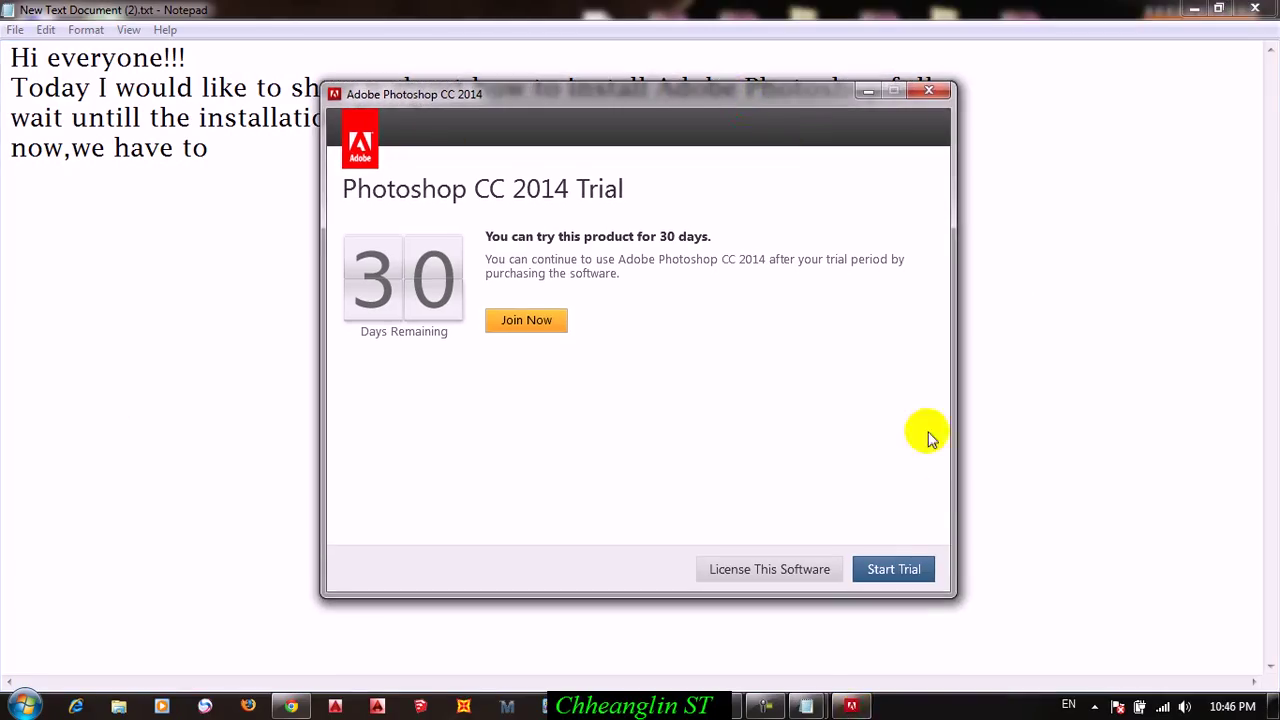
pyautogui.click(895, 572)
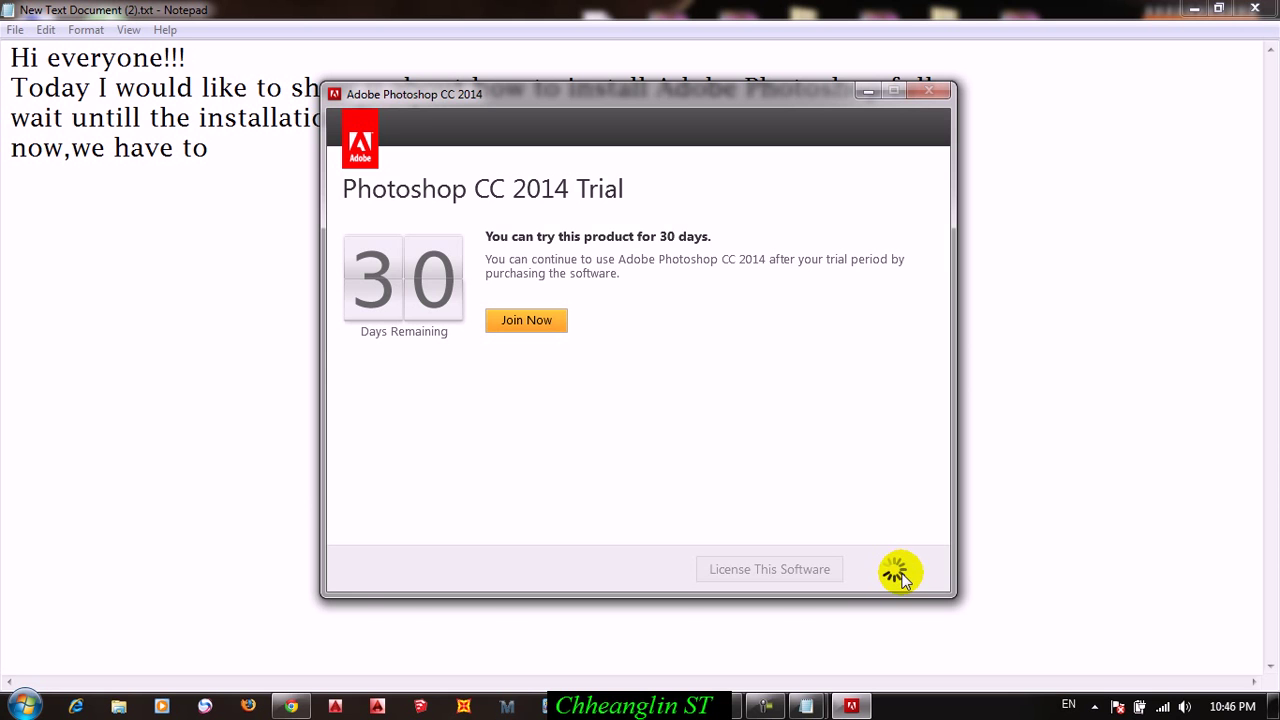
# Step: Complete the last line in New Text Document (2).txt with "crack it now,,.", minimize Notepad and refresh the desktop
pyautogui.click(227, 152)
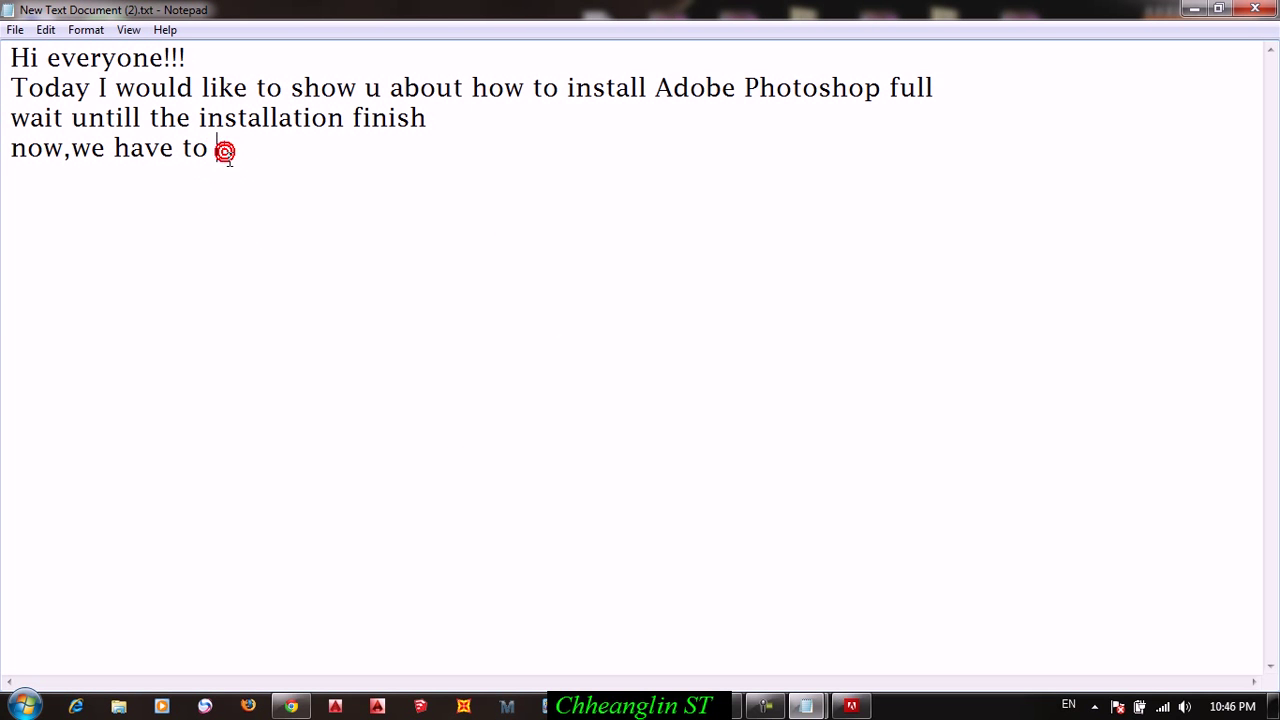
pyautogui.write('cr')
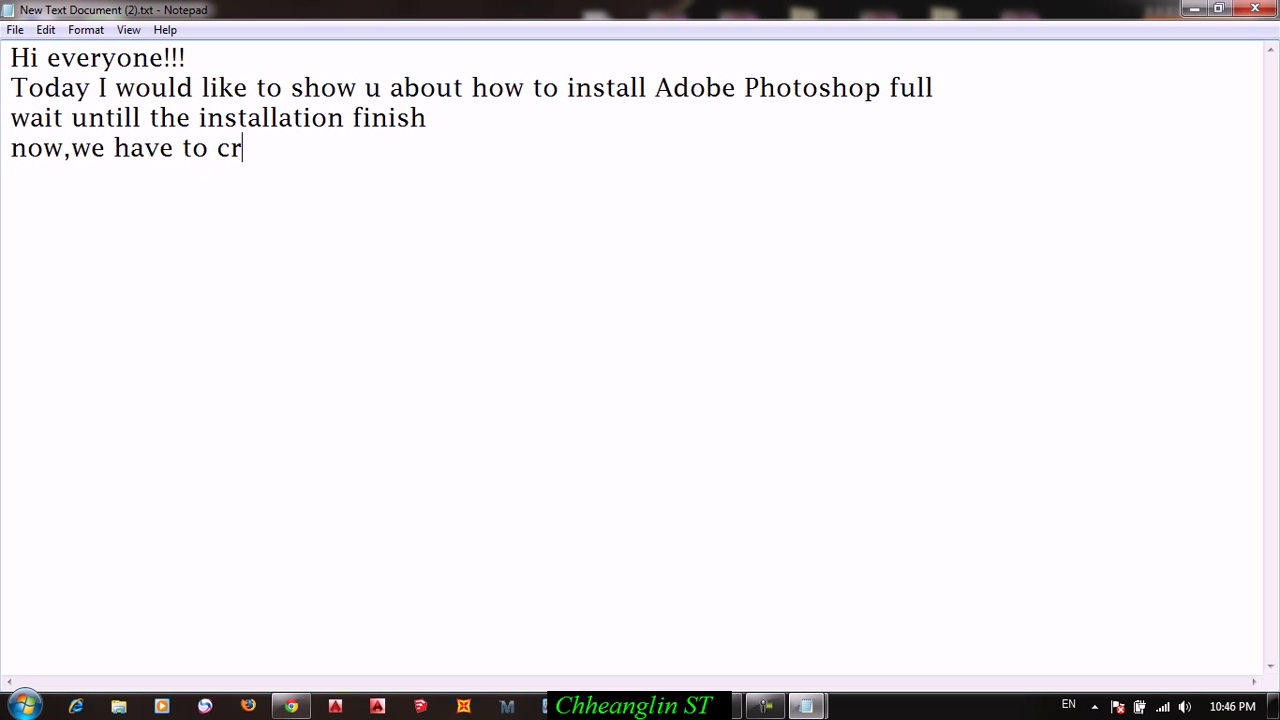
pyautogui.write('ack it now,,.')
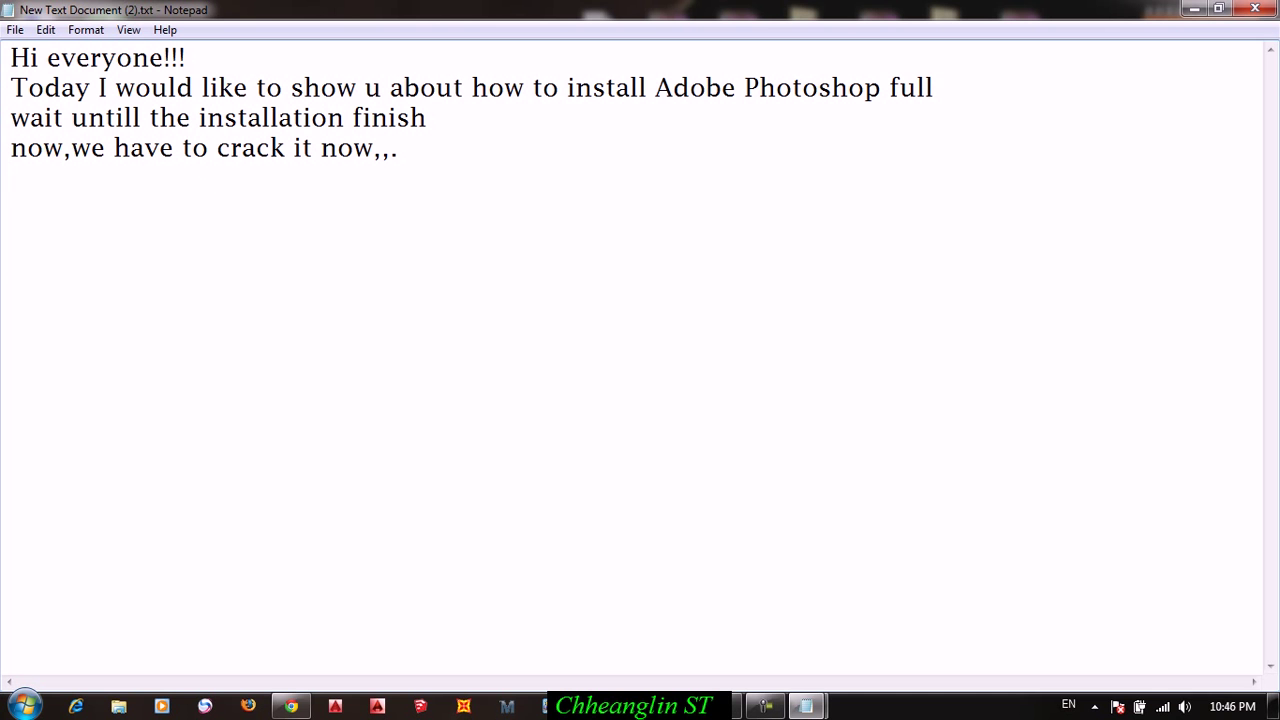
pyautogui.click(1191, 10)
pyautogui.rightClick(557, 218)
pyautogui.click(600, 271)
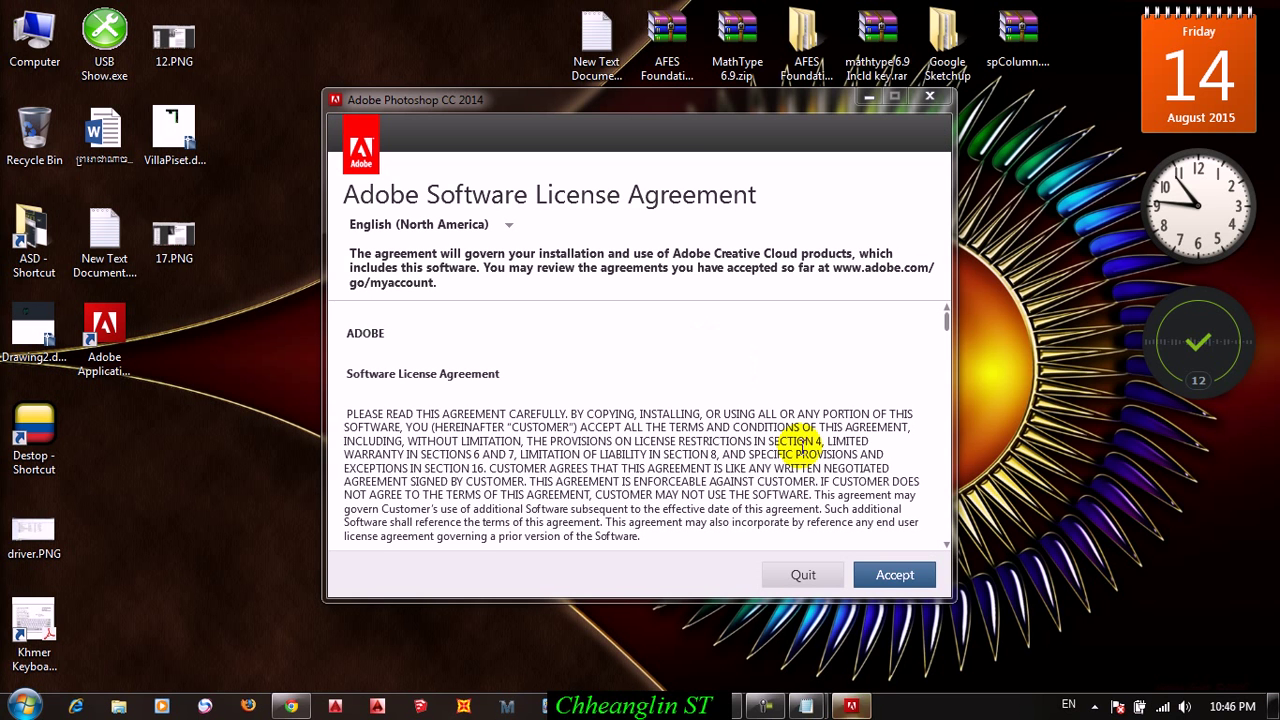
# Step: Accept the Adobe Software License Agreement for Photoshop CC 2014 and refresh the desktop twice
pyautogui.click(903, 578)
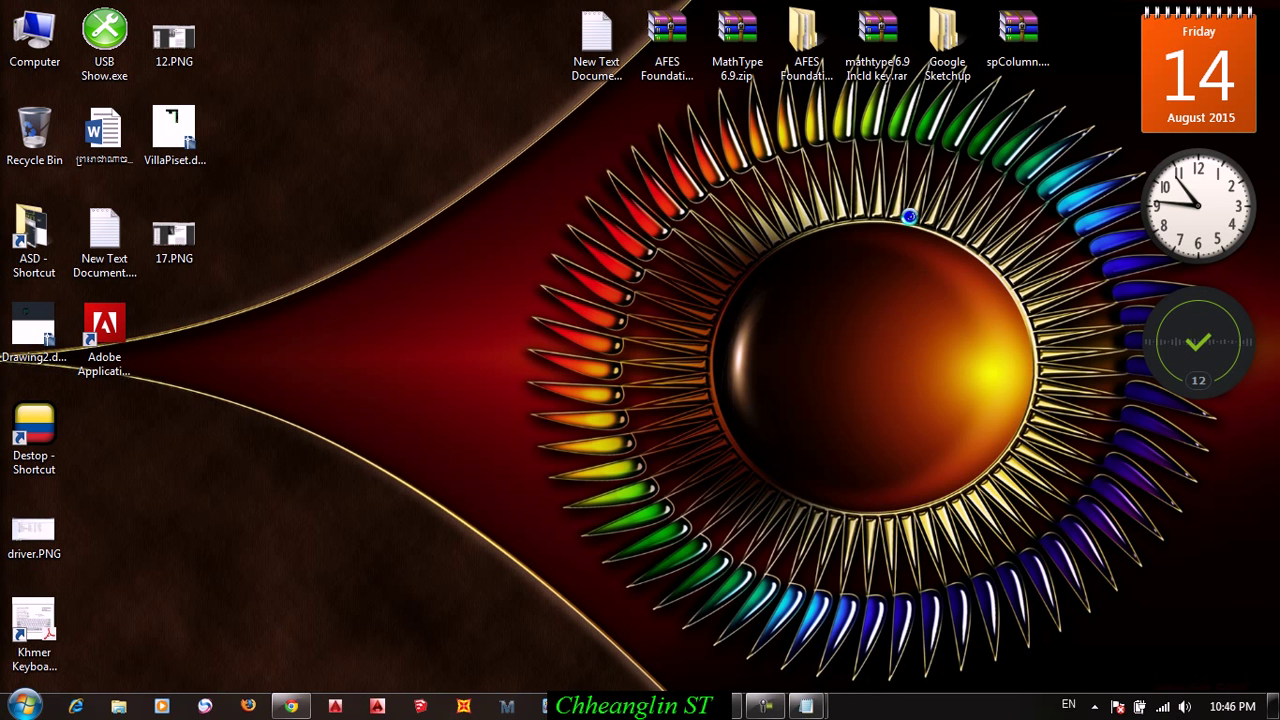
pyautogui.rightClick(911, 217)
pyautogui.click(957, 268)
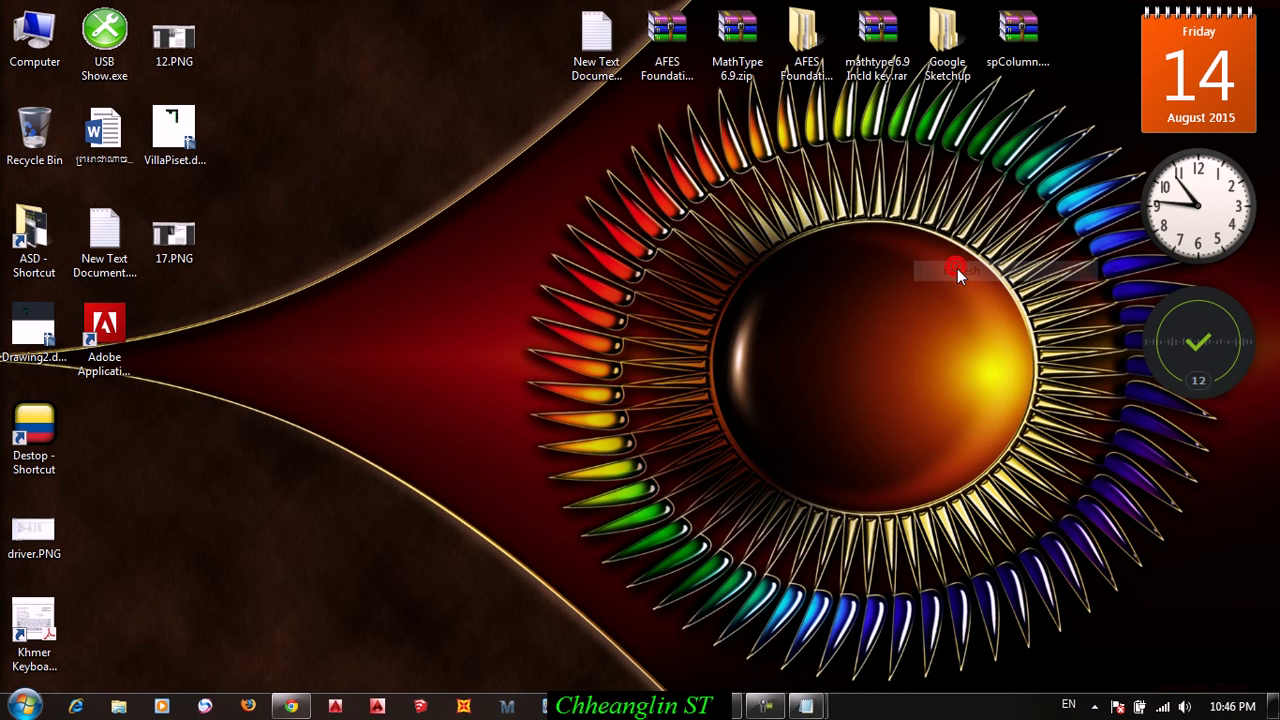
pyautogui.rightClick(774, 154)
pyautogui.click(844, 209)
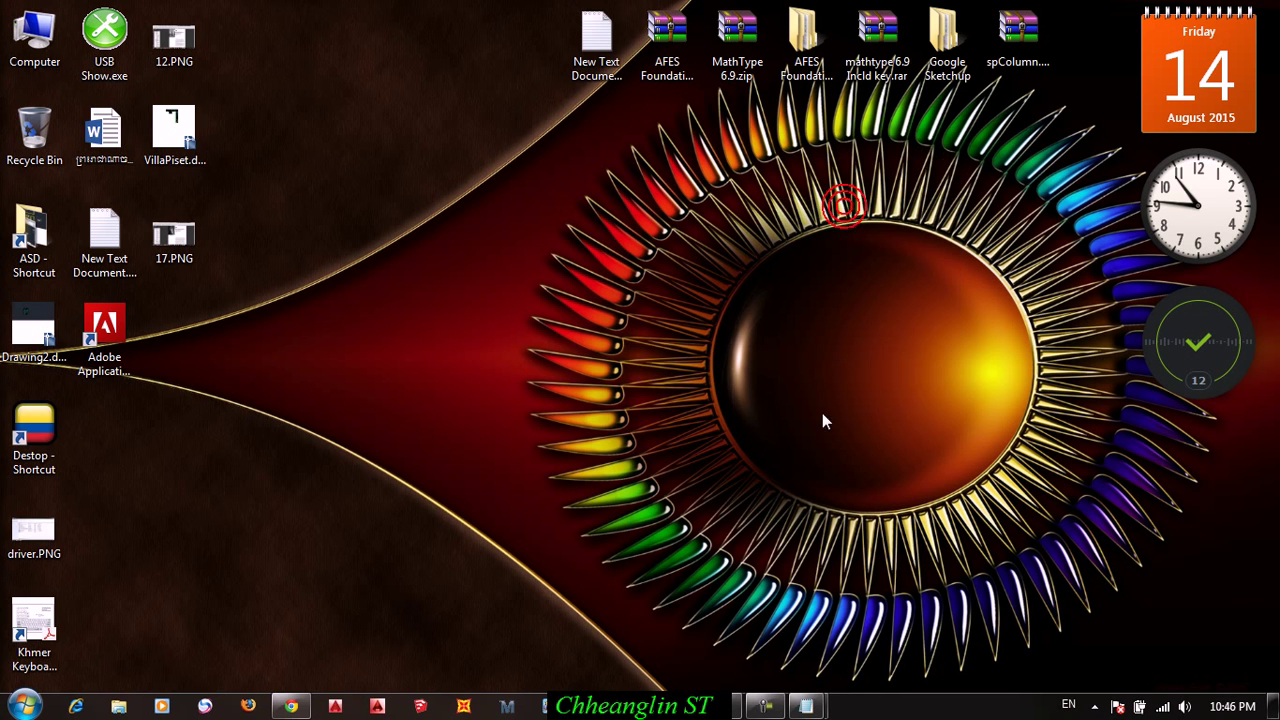
# Step: Bring up the Z-My Special folder window, minimize it, and accept the reopened Adobe Software License Agreement
pyautogui.click(736, 706)
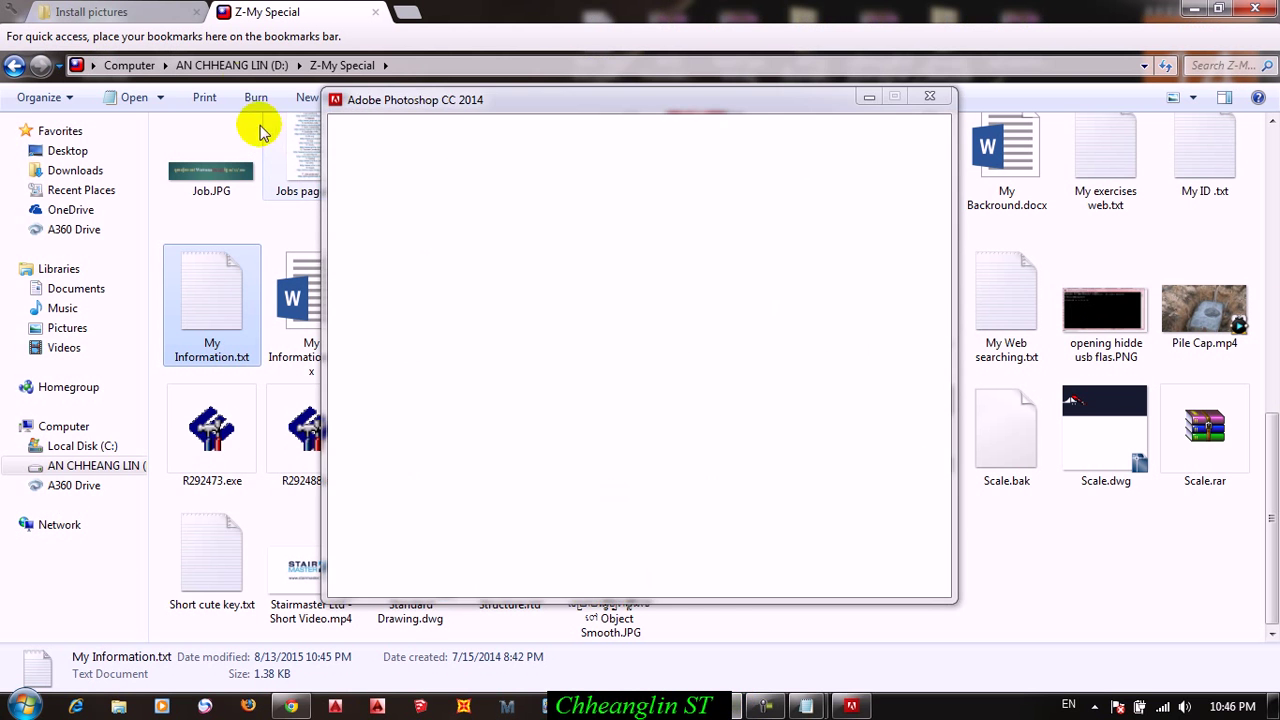
pyautogui.click(1193, 9)
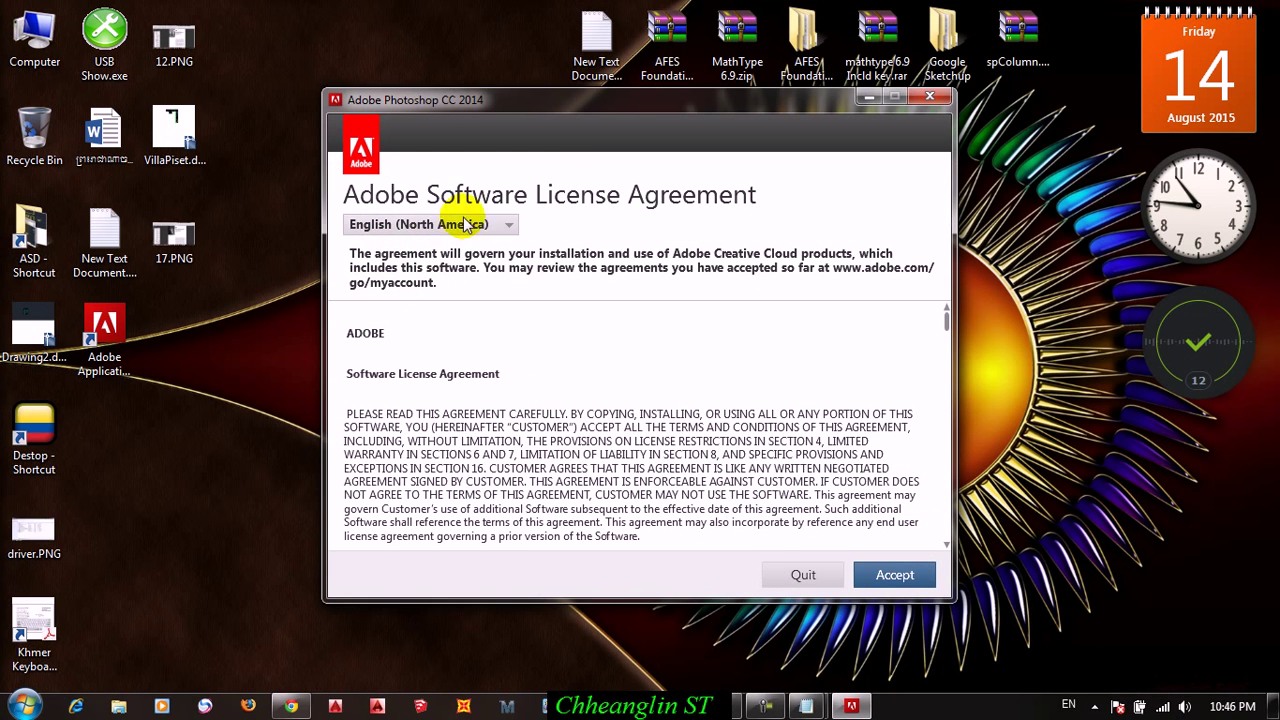
pyautogui.click(888, 586)
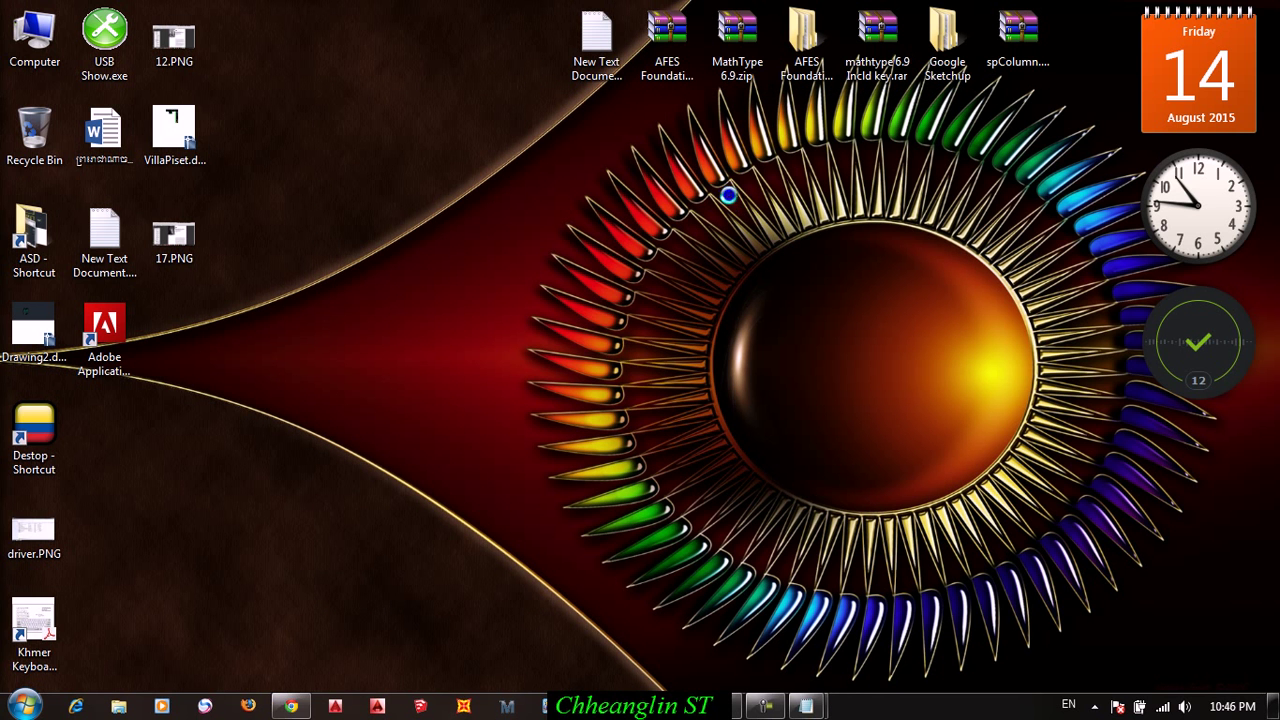
# Step: Switch to the Explorer window with the Photoshop setup folder, open its Crack subfolder and copy amtlib.dll
pyautogui.click(766, 706)
pyautogui.click(1205, 630)
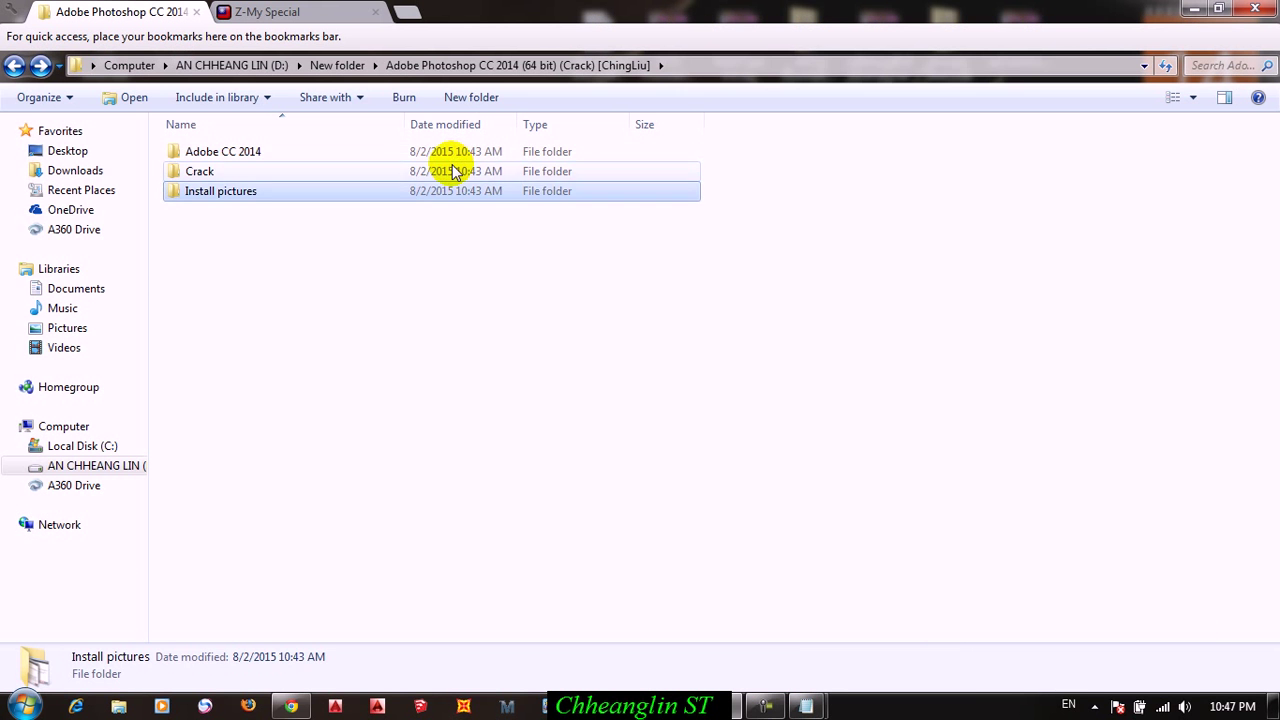
pyautogui.doubleClick(452, 168)
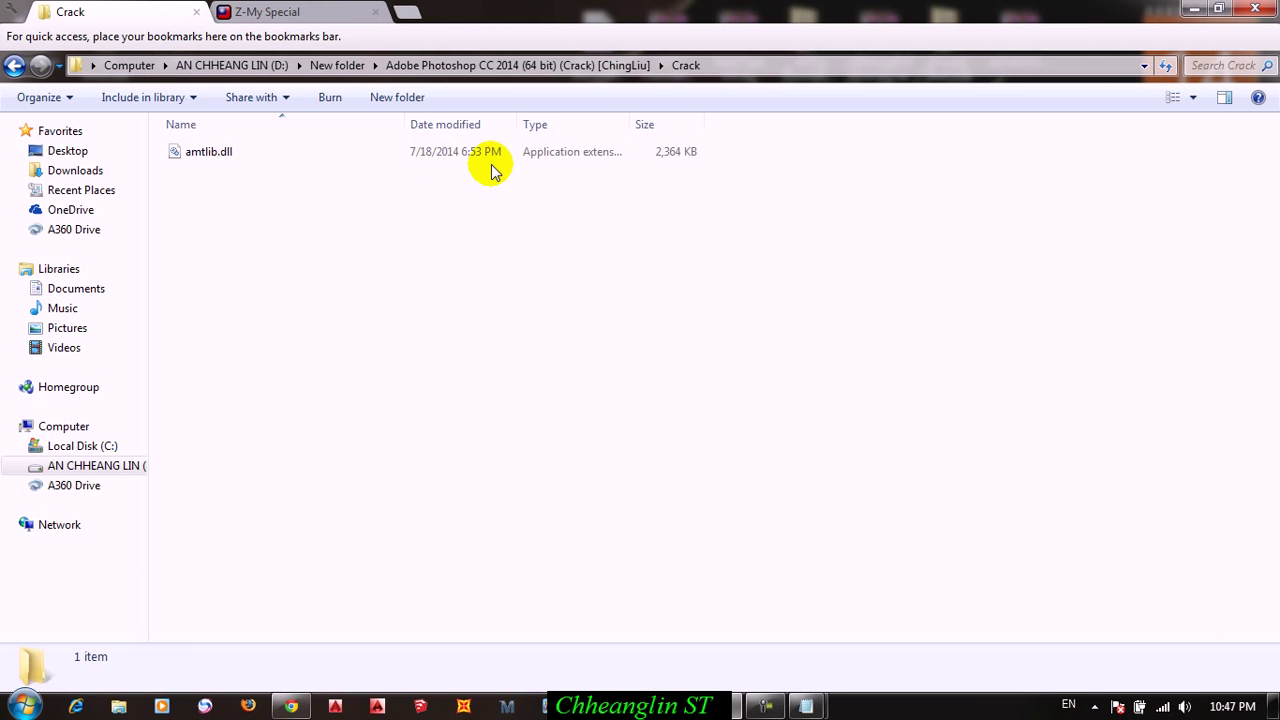
pyautogui.click(468, 151)
pyautogui.rightClick(468, 151)
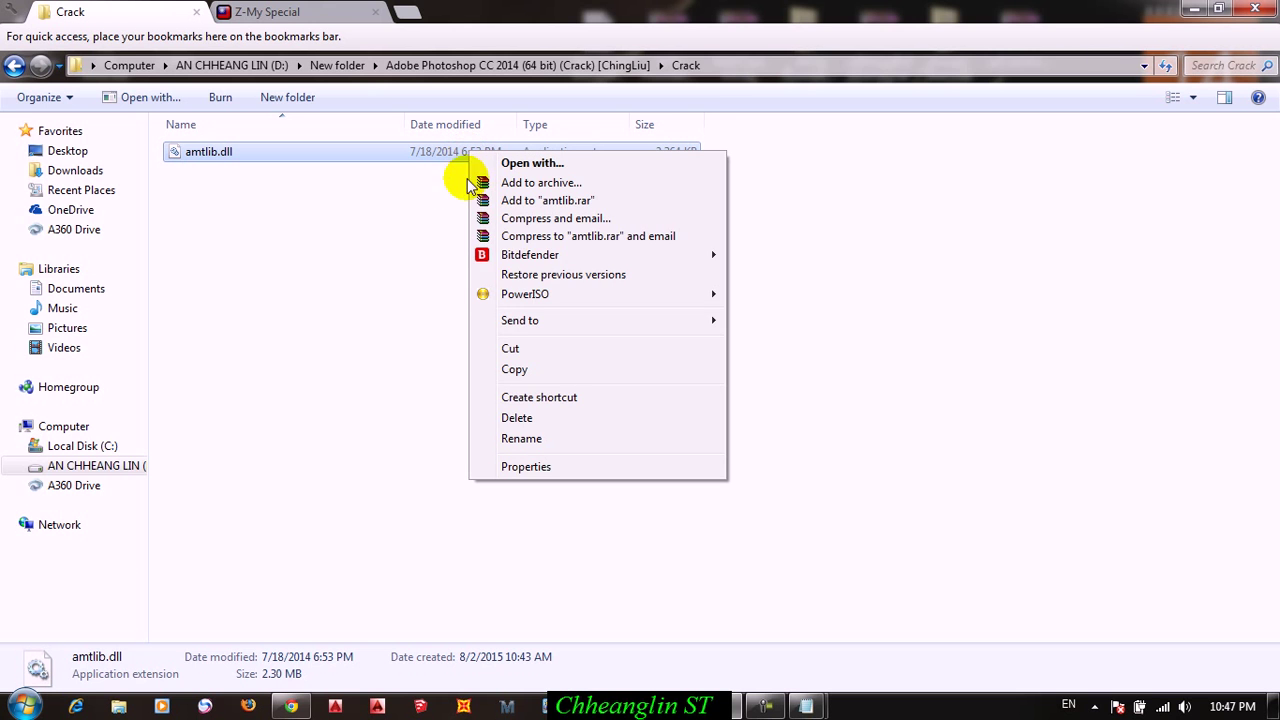
pyautogui.click(536, 369)
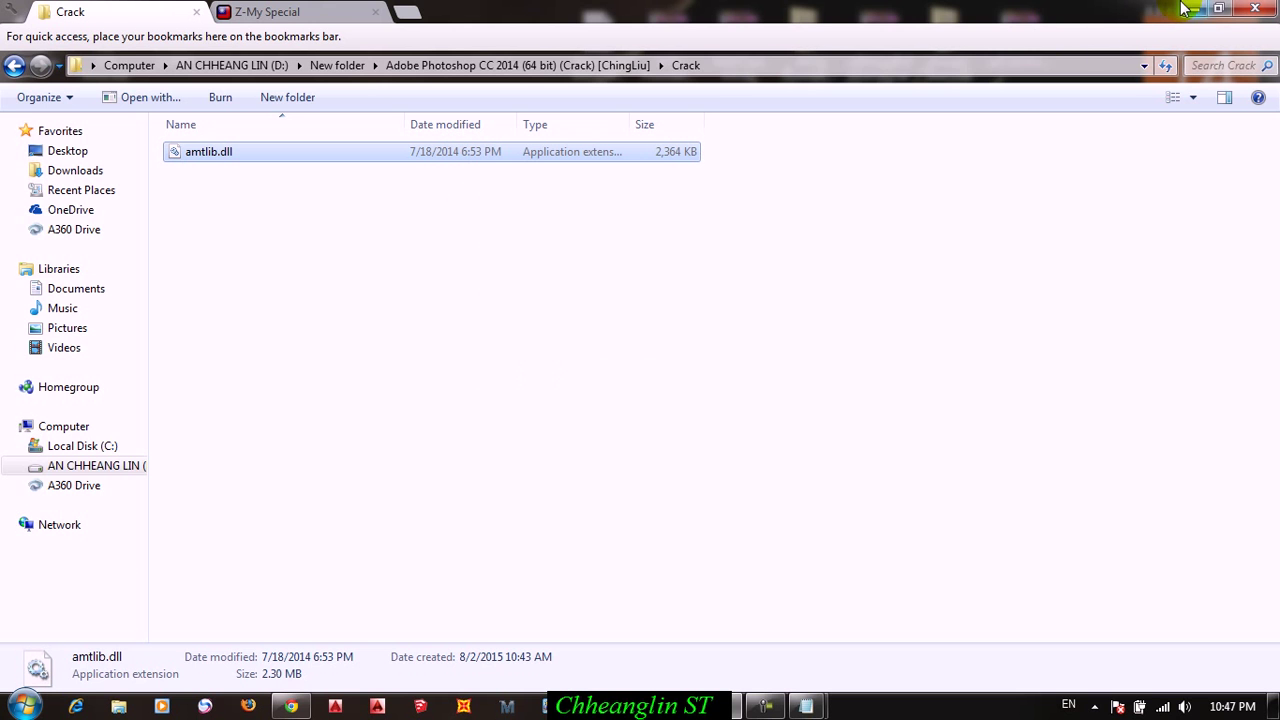
# Step: Open the installation folder C:\Program Files\Adobe\Adobe Photoshop CC 2014
pyautogui.click(101, 448)
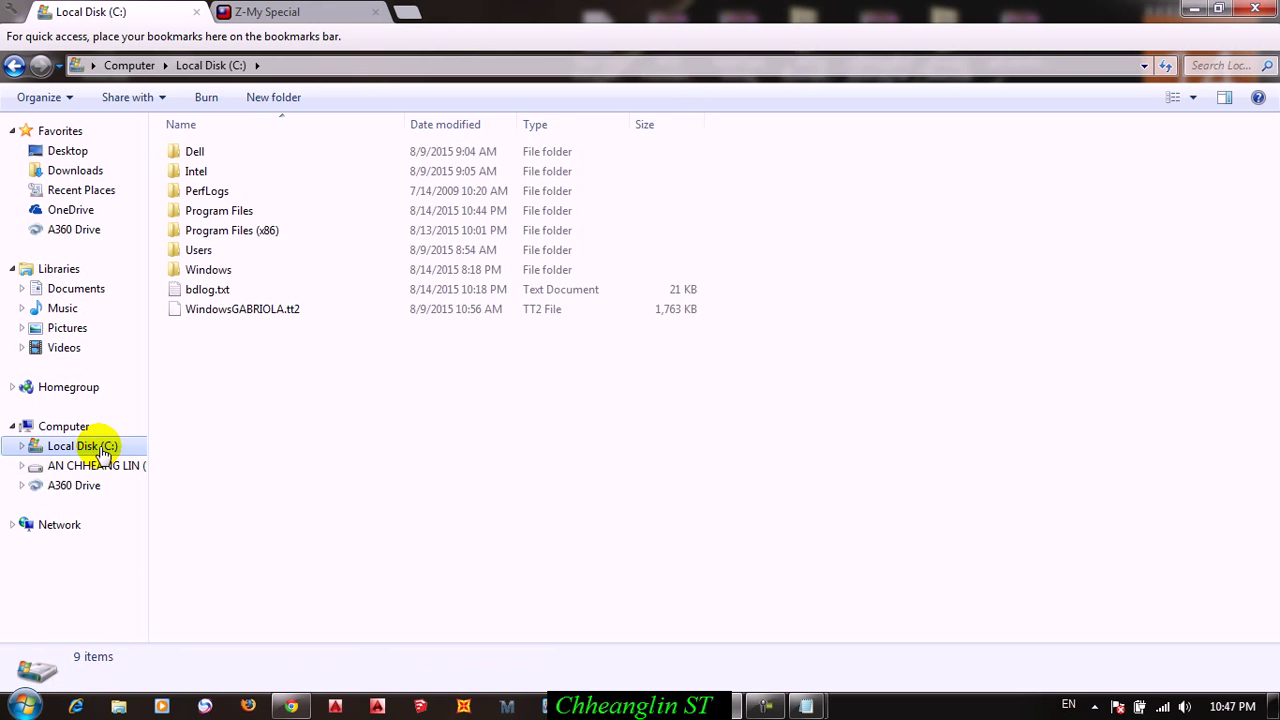
pyautogui.doubleClick(264, 215)
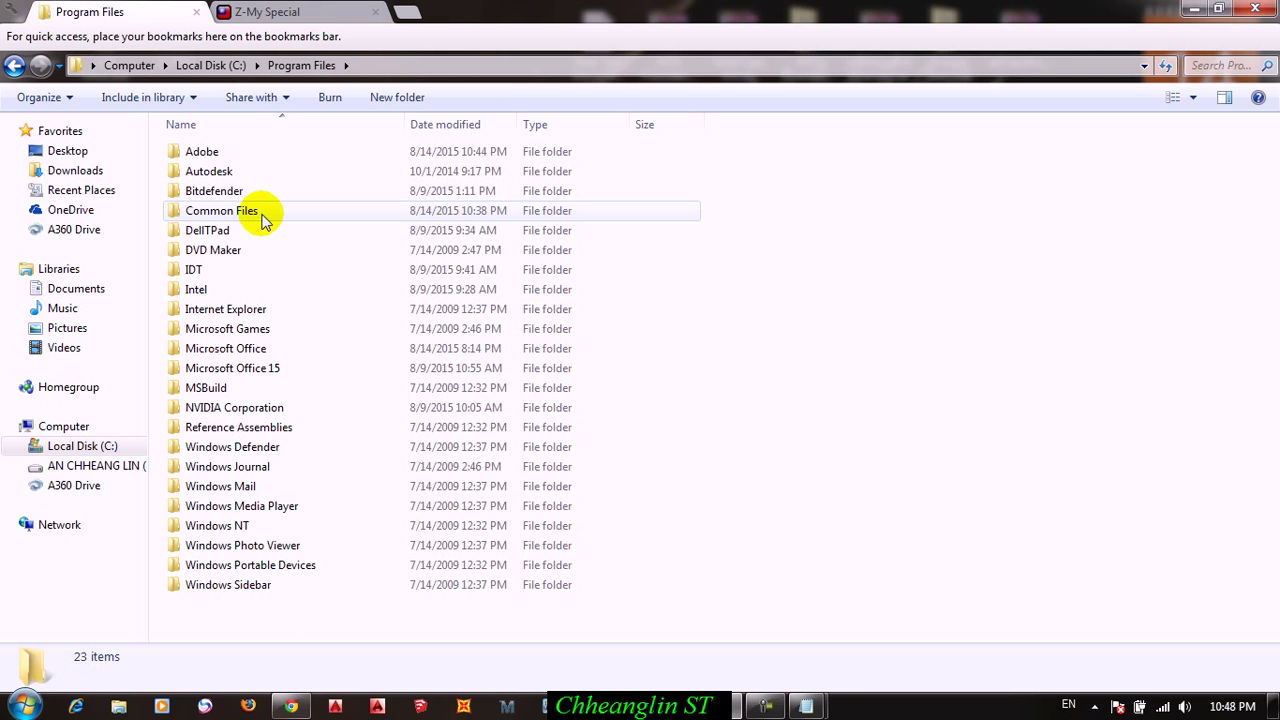
pyautogui.doubleClick(241, 155)
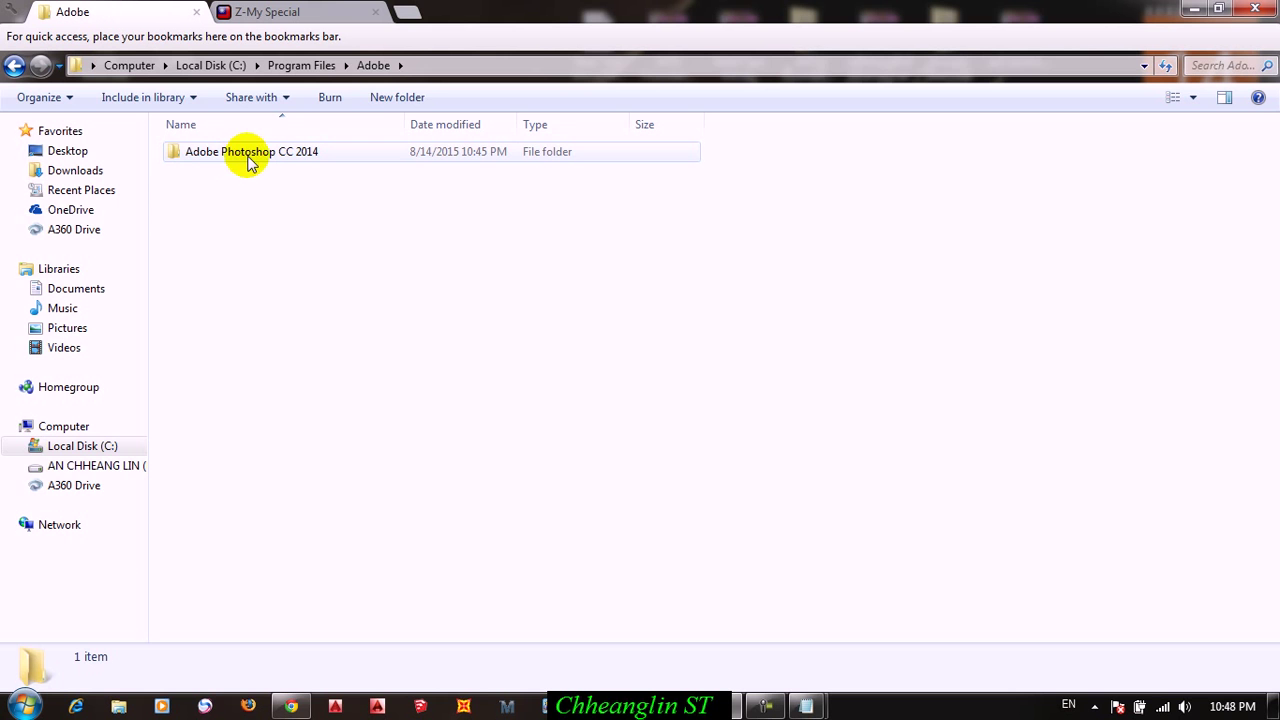
pyautogui.doubleClick(243, 160)
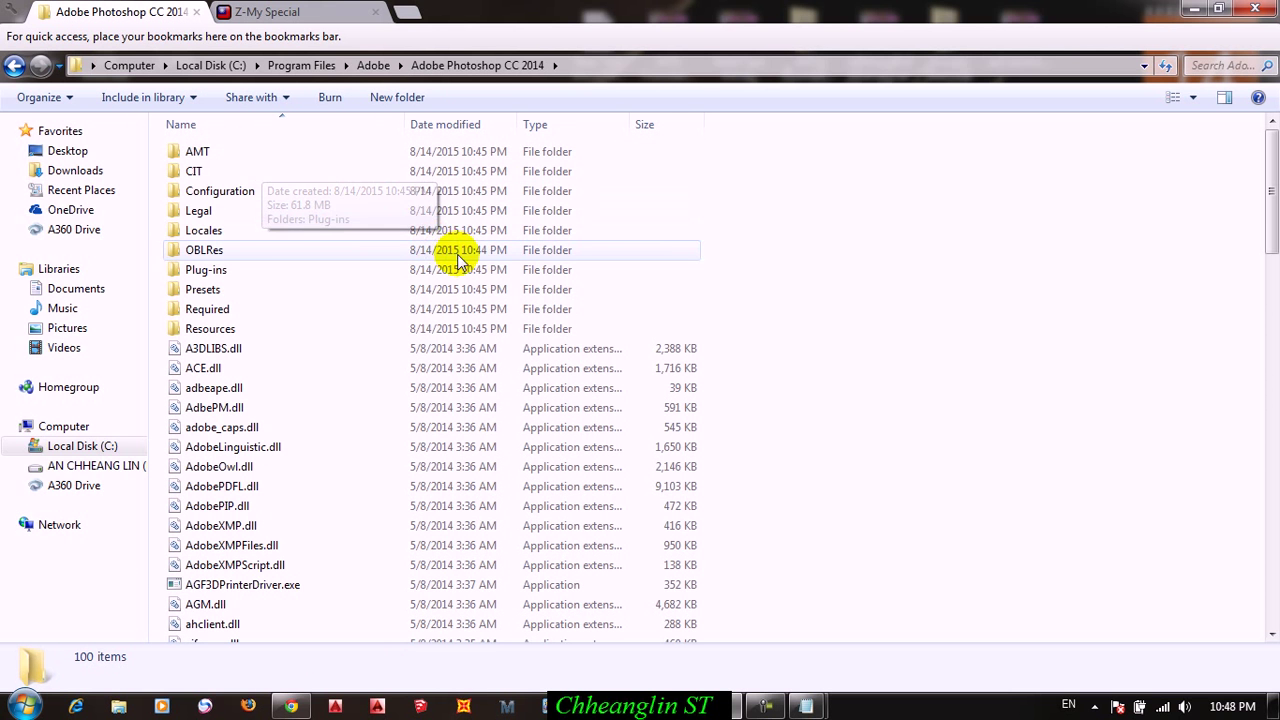
# Step: Paste amtlib.dll into the Adobe Photoshop CC 2014 folder, replacing the existing file, and show the desktop
pyautogui.scroll(-9, 500, 275)
pyautogui.rightClick(790, 278)
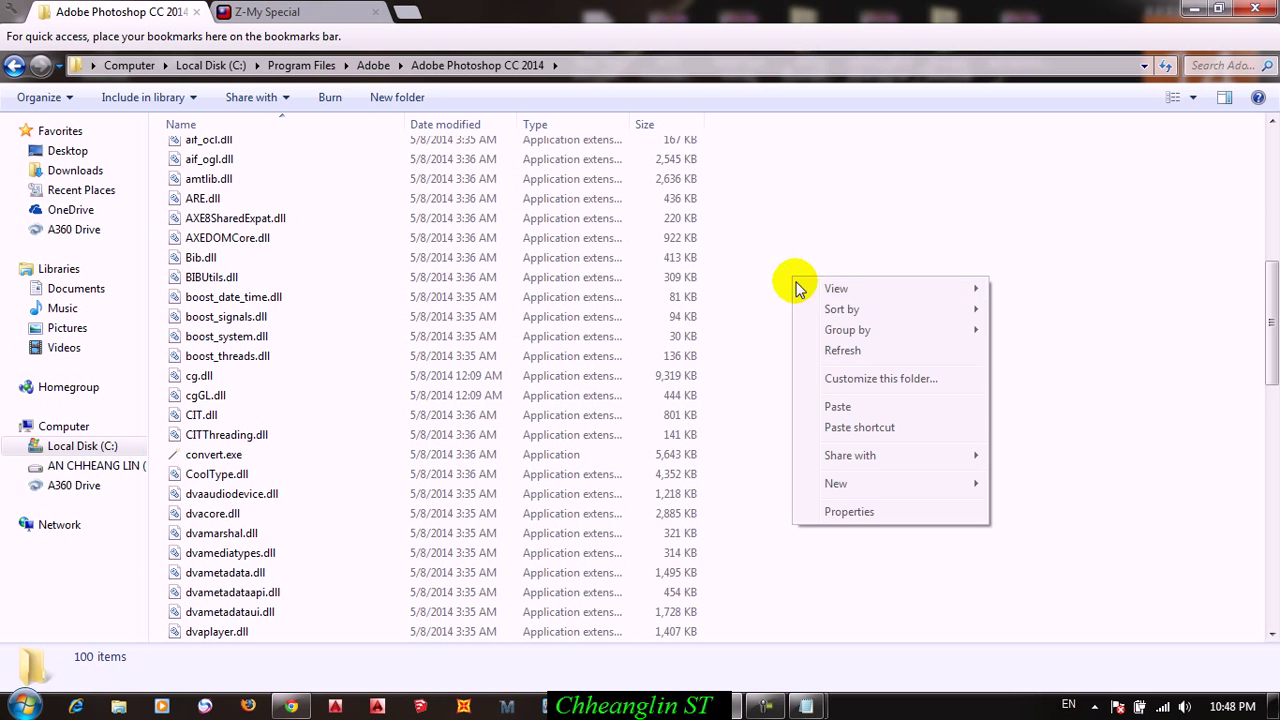
pyautogui.click(841, 405)
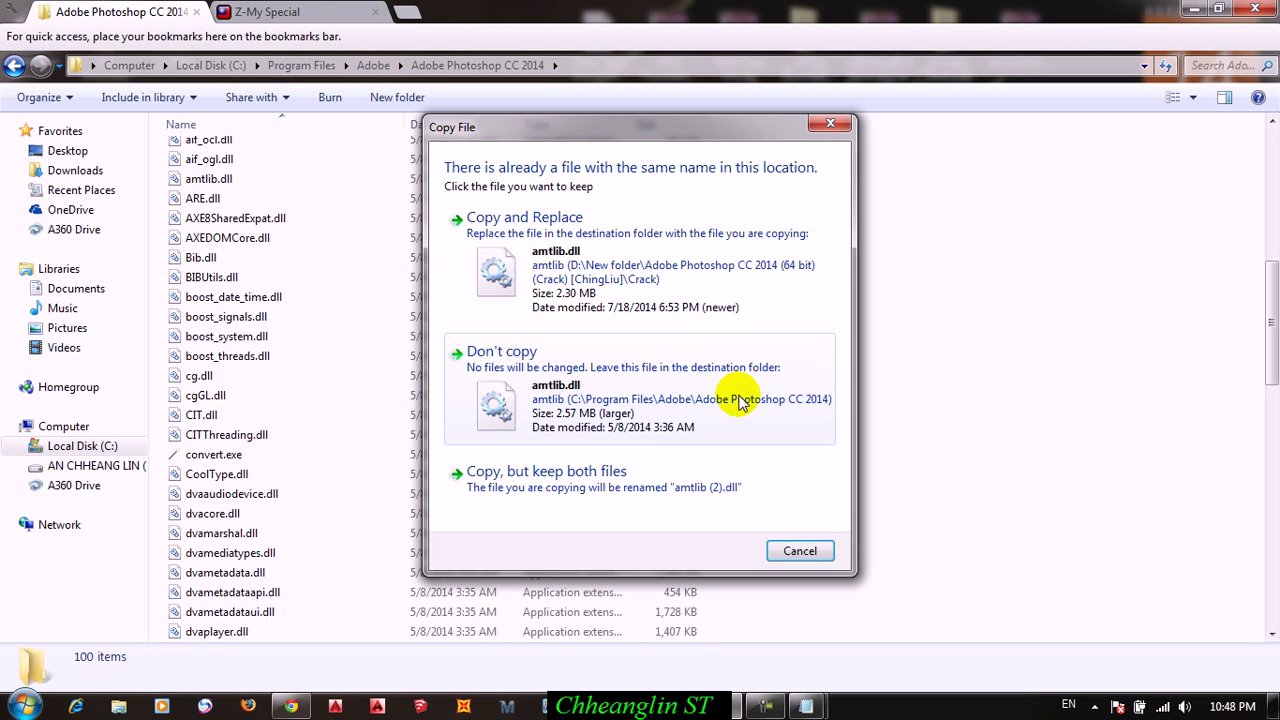
pyautogui.click(620, 205)
pyautogui.click(625, 436)
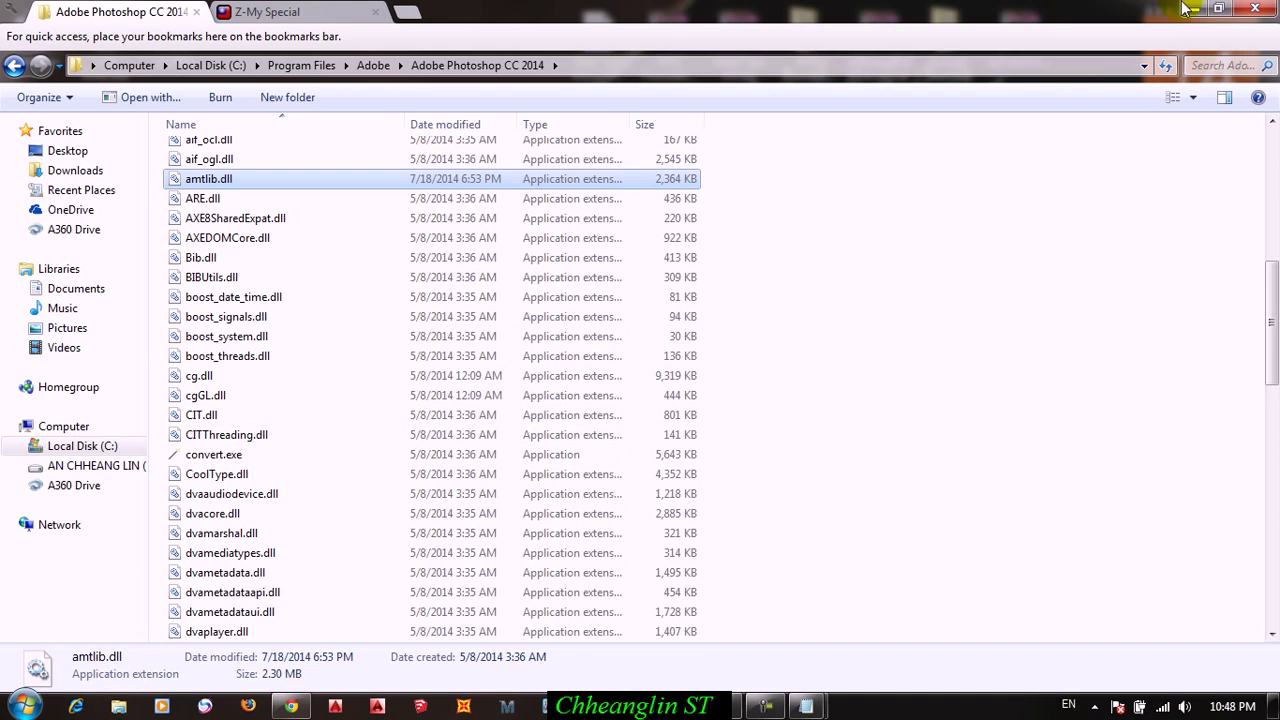
pyautogui.press('super+d')
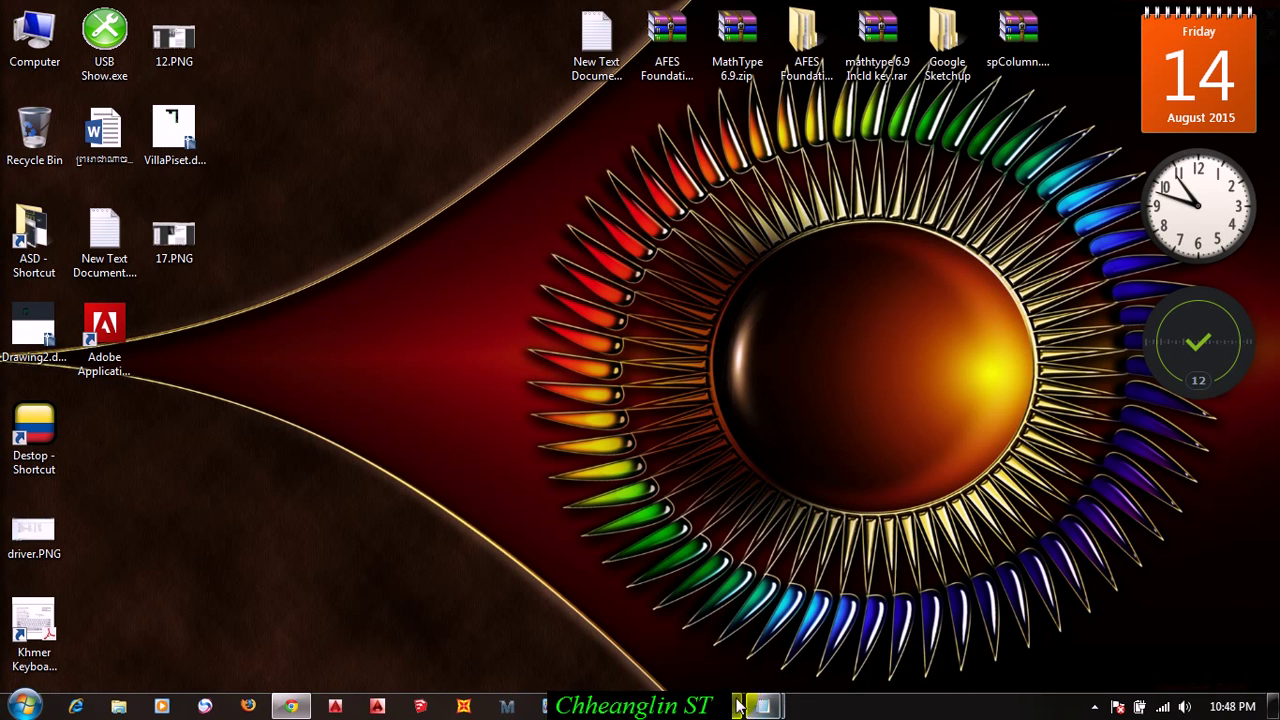
# Step: Switch to New Text Document (2).txt in Notepad and add "Thank for watch this video, please like and subscribe this video for get more"
pyautogui.moveTo(735, 708)
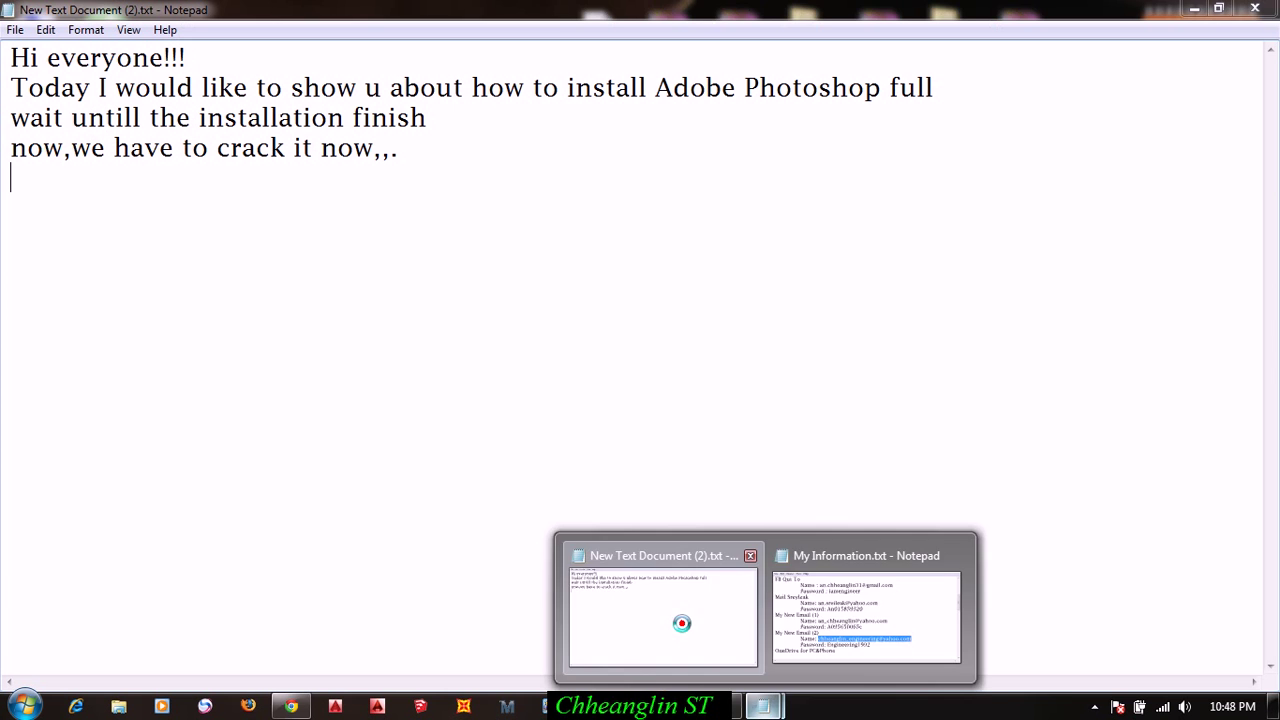
pyautogui.click(680, 620)
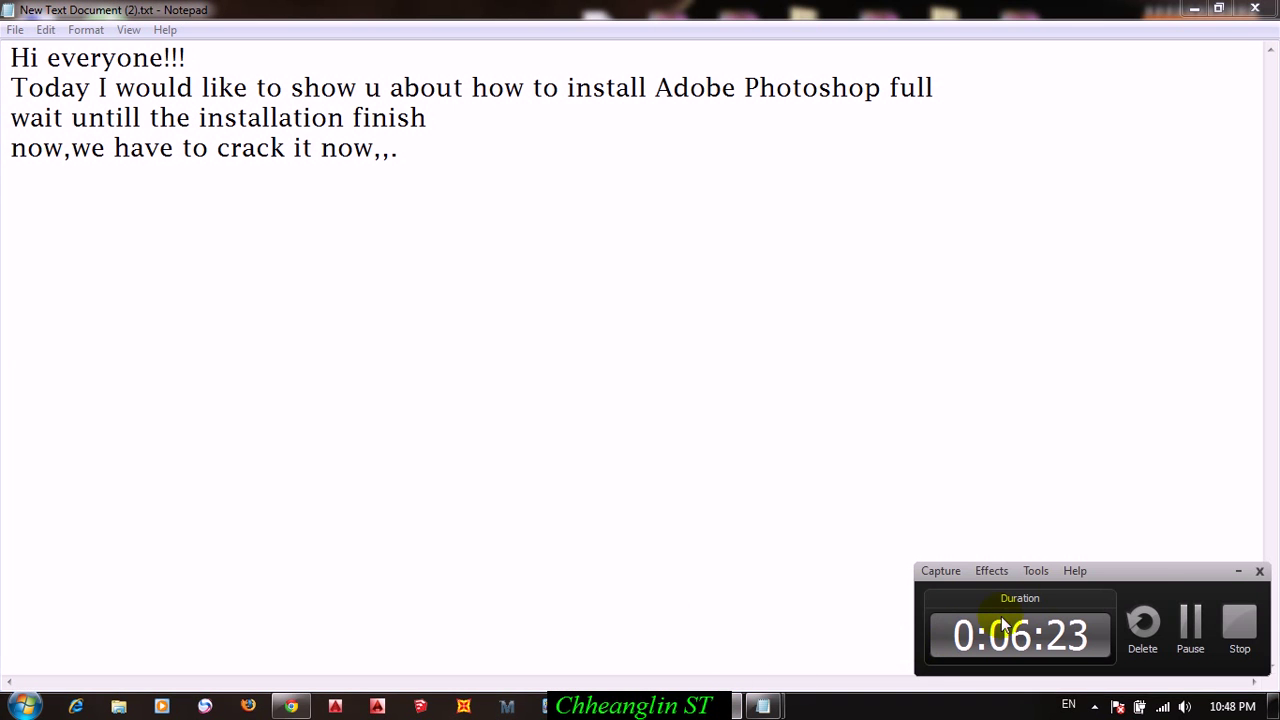
pyautogui.click(1236, 571)
pyautogui.click(271, 175)
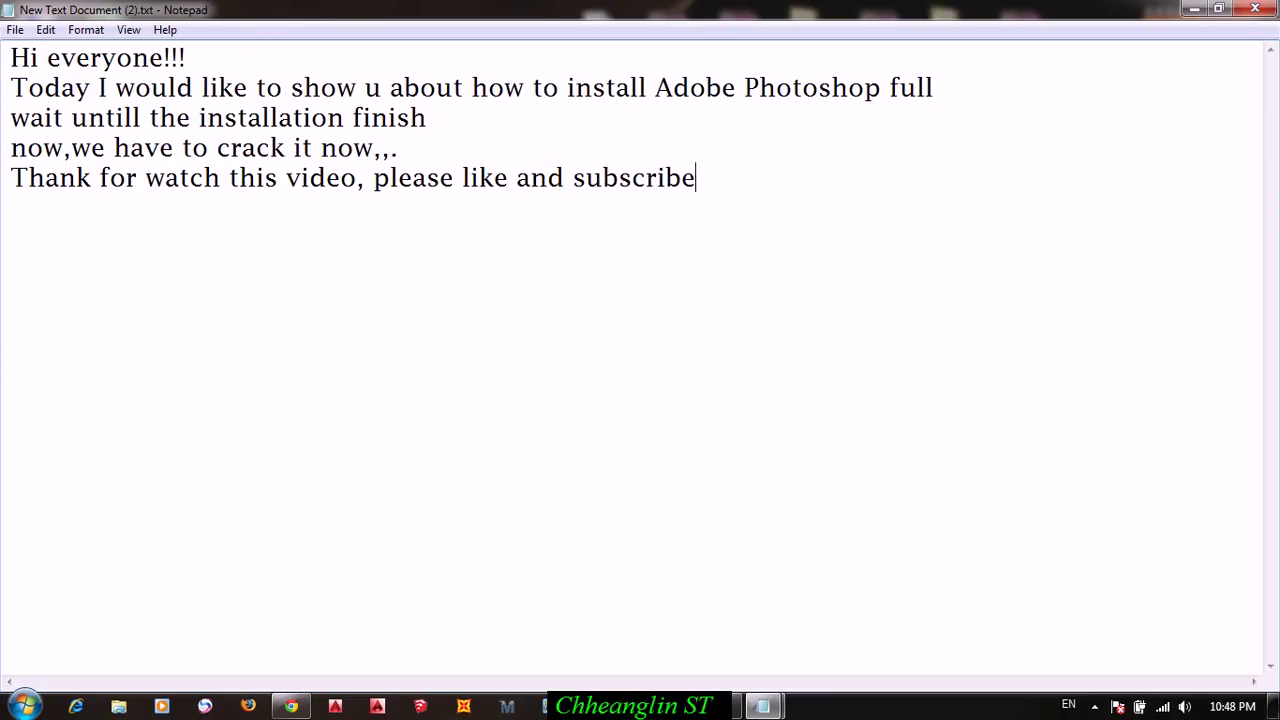
pyautogui.write('video for get more')
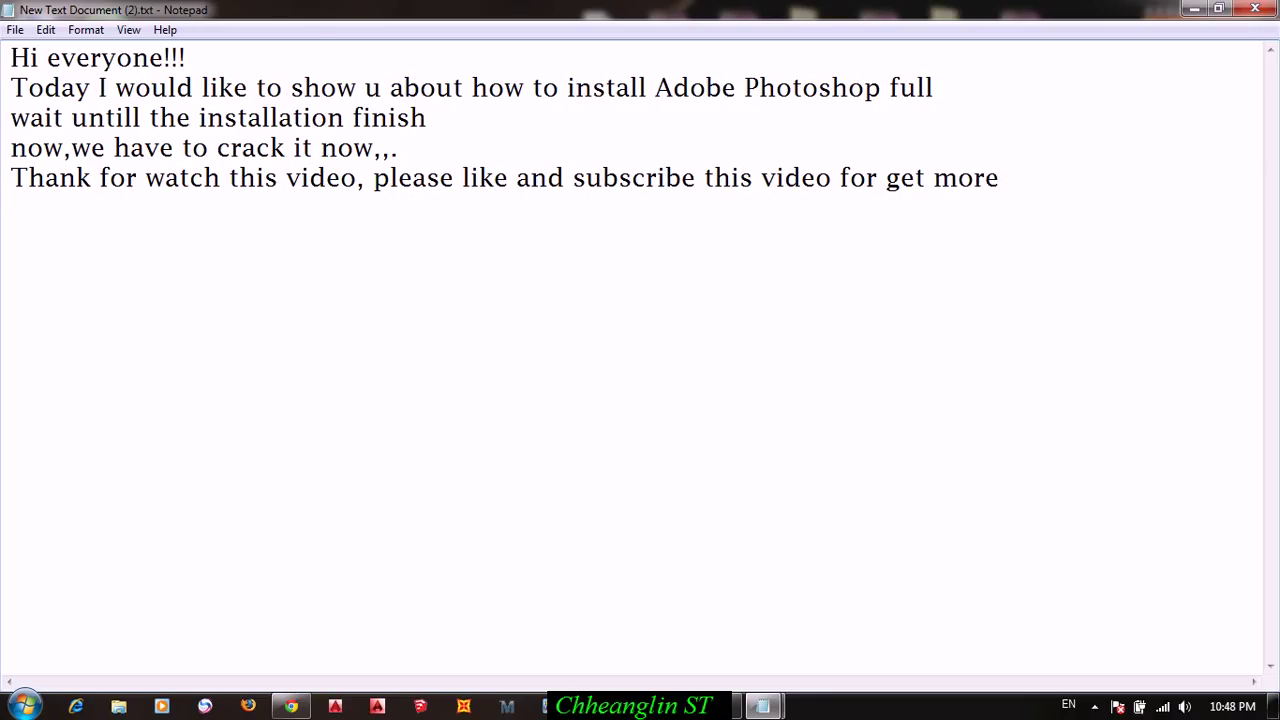